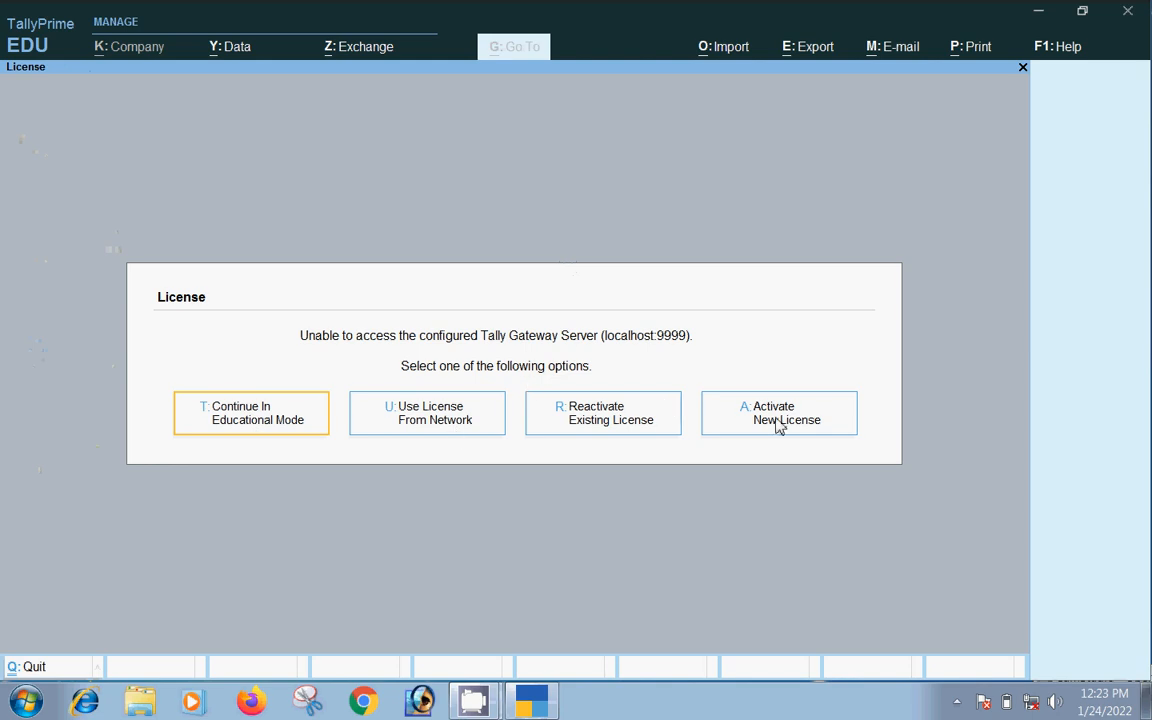
Continue in Educational Mode from the License screen
left_click(232, 413)
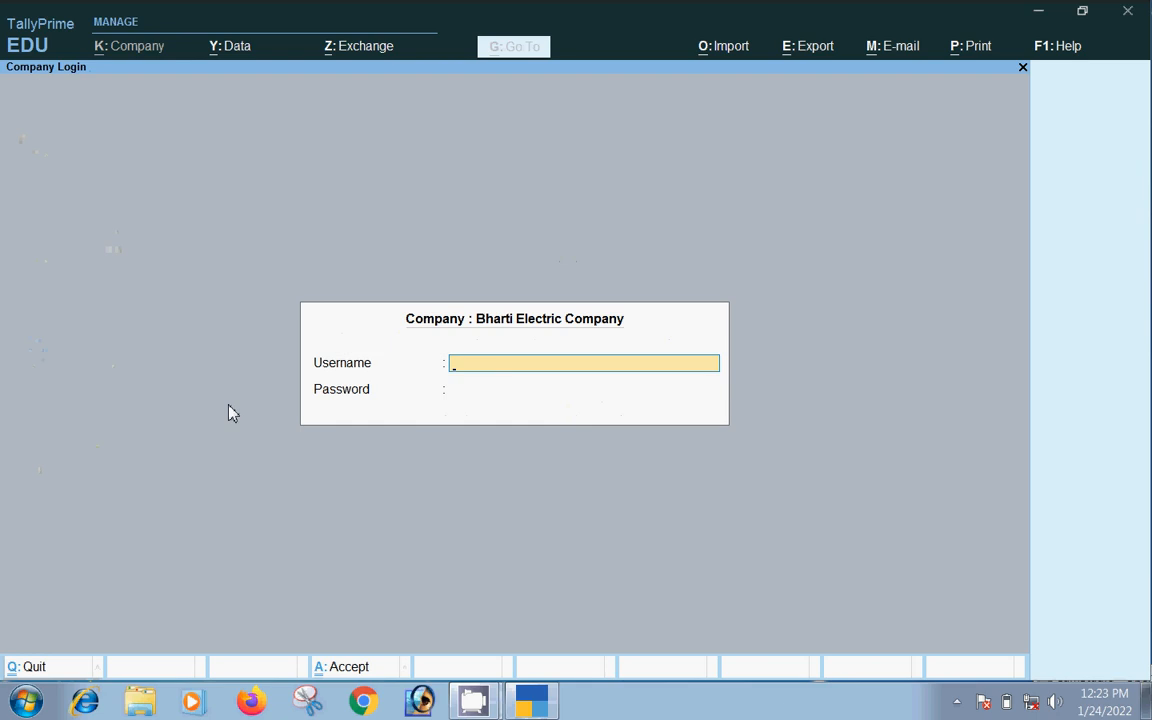
Skip the Bharti Electric Company login and start creating a new company
key("Escape")
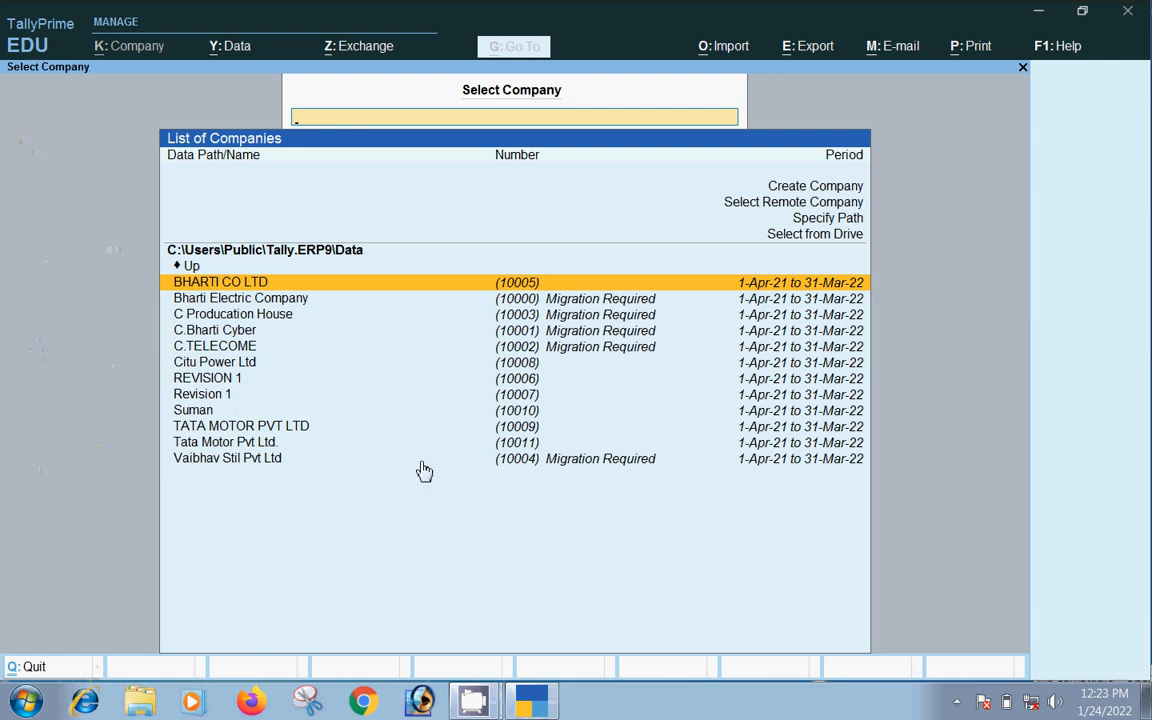
left_click(810, 190)
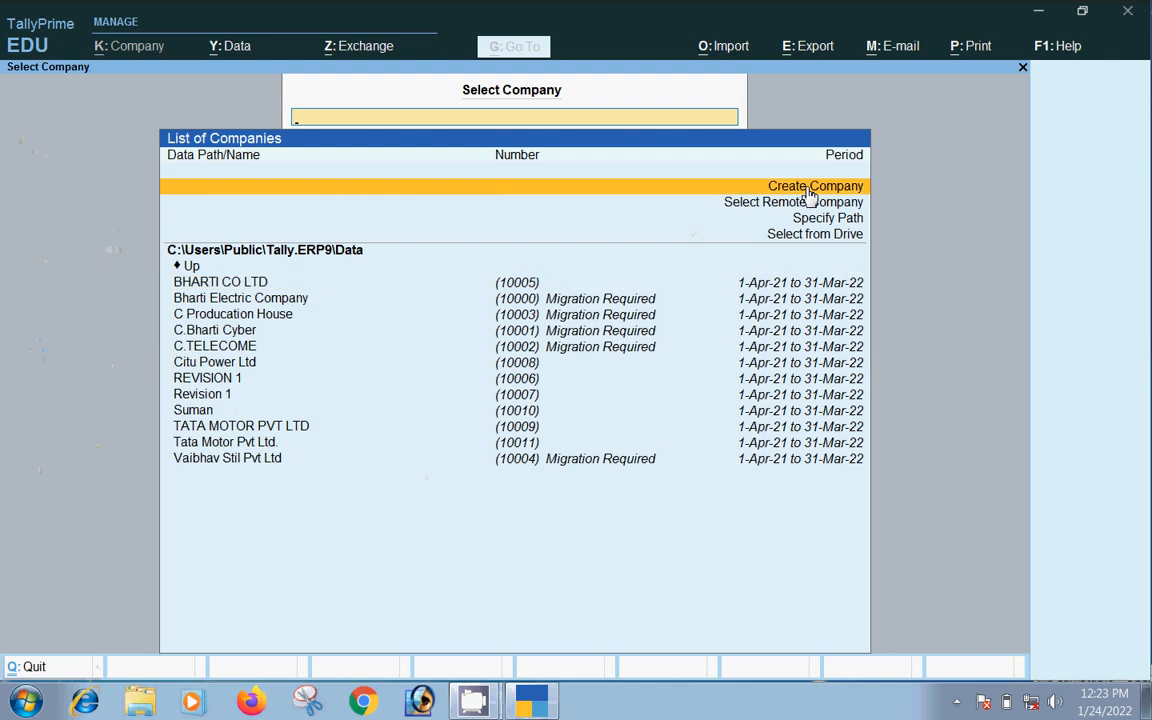
left_click(810, 190)
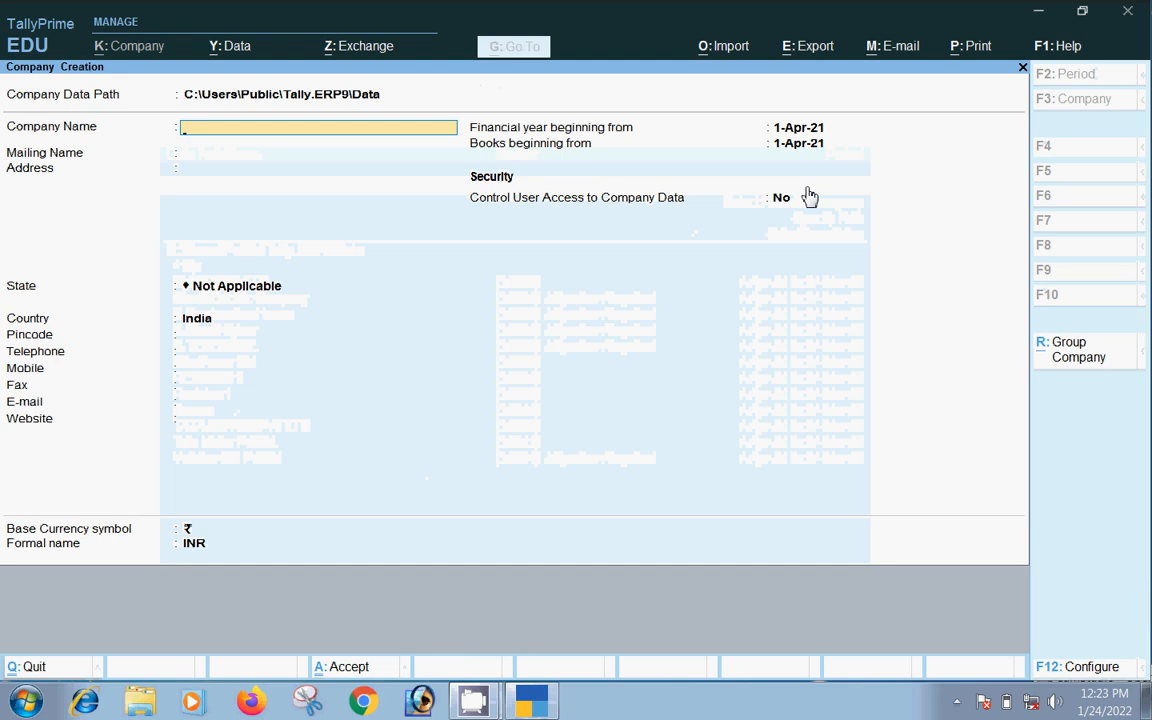
Enter 'Tata Motor Pvt. Ltd.,' as the company name and keep it as the mailing name
type("Tata Motor Pvt. Lt")
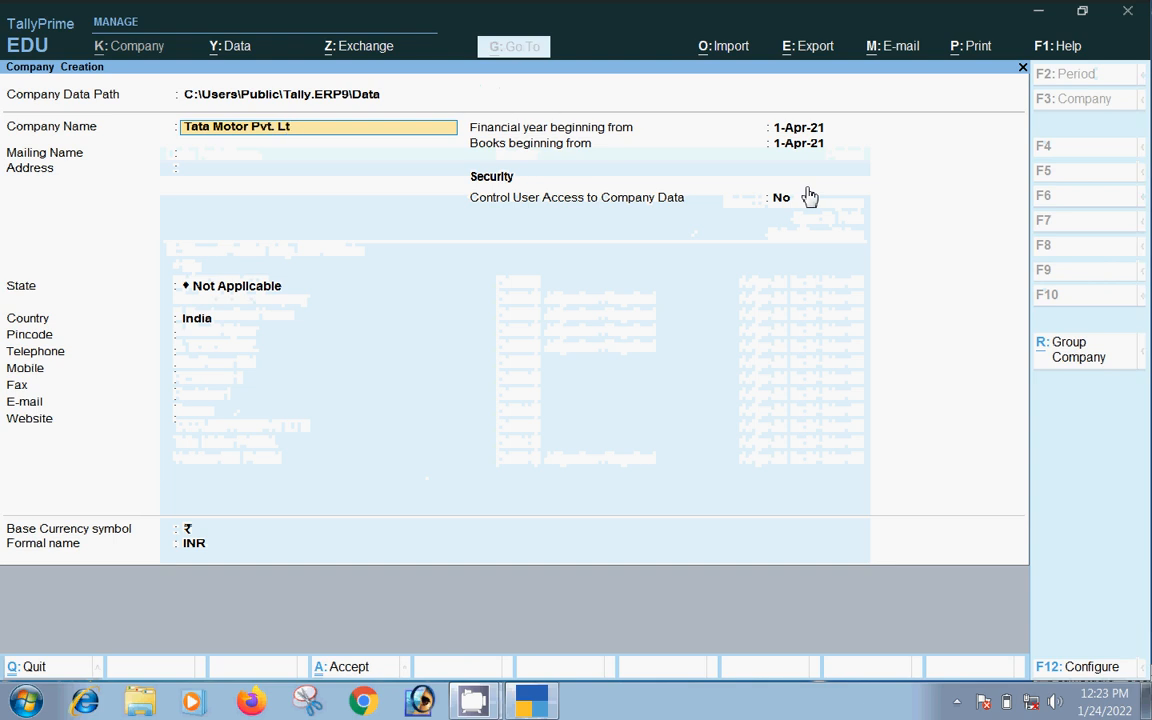
type("d.,")
key("Return")
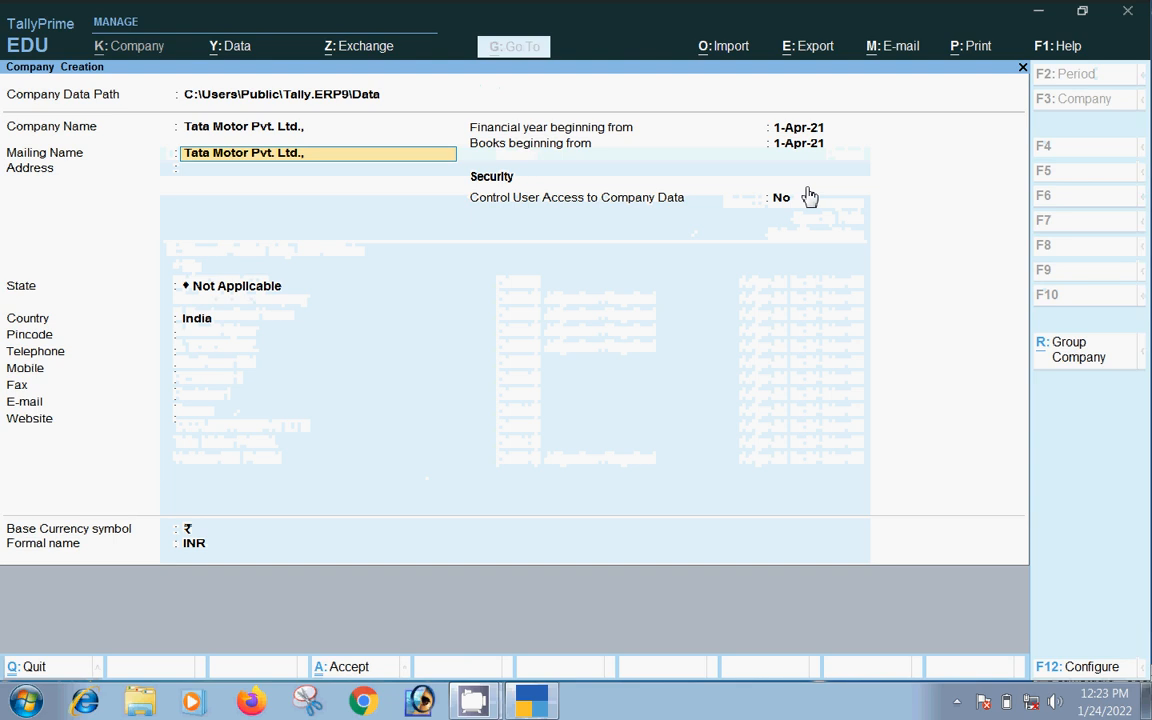
key("Return")
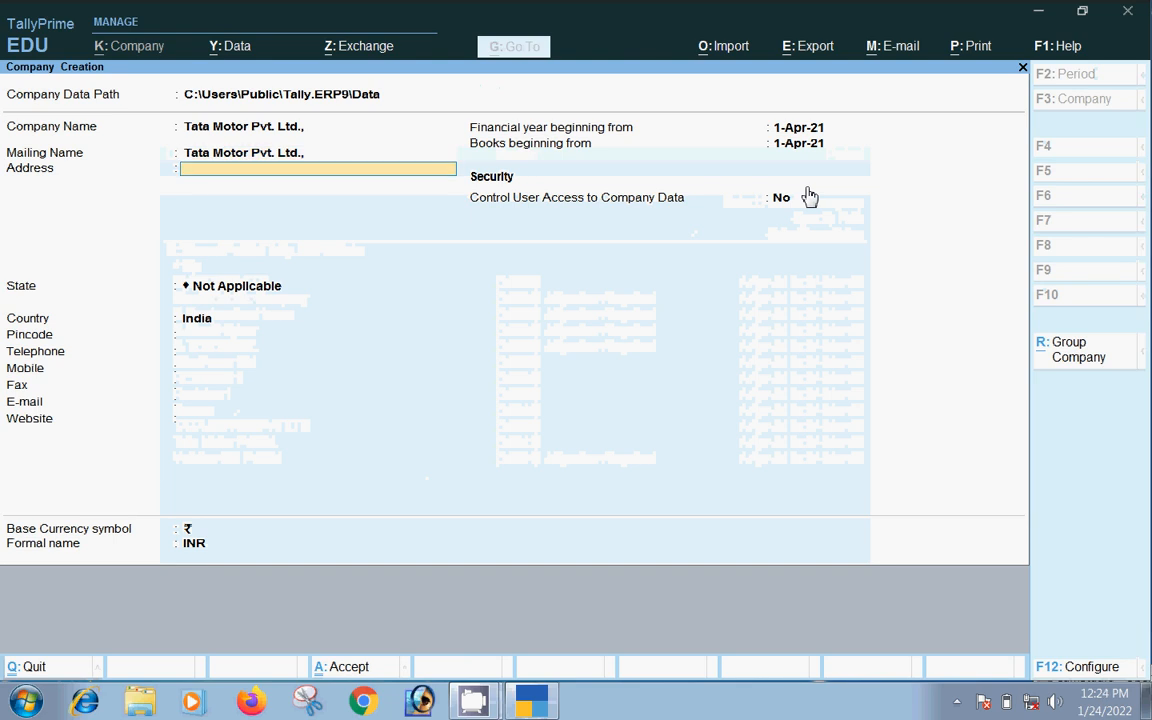
Enter the three-line company address and choose Bihar as the state
type("Secto")
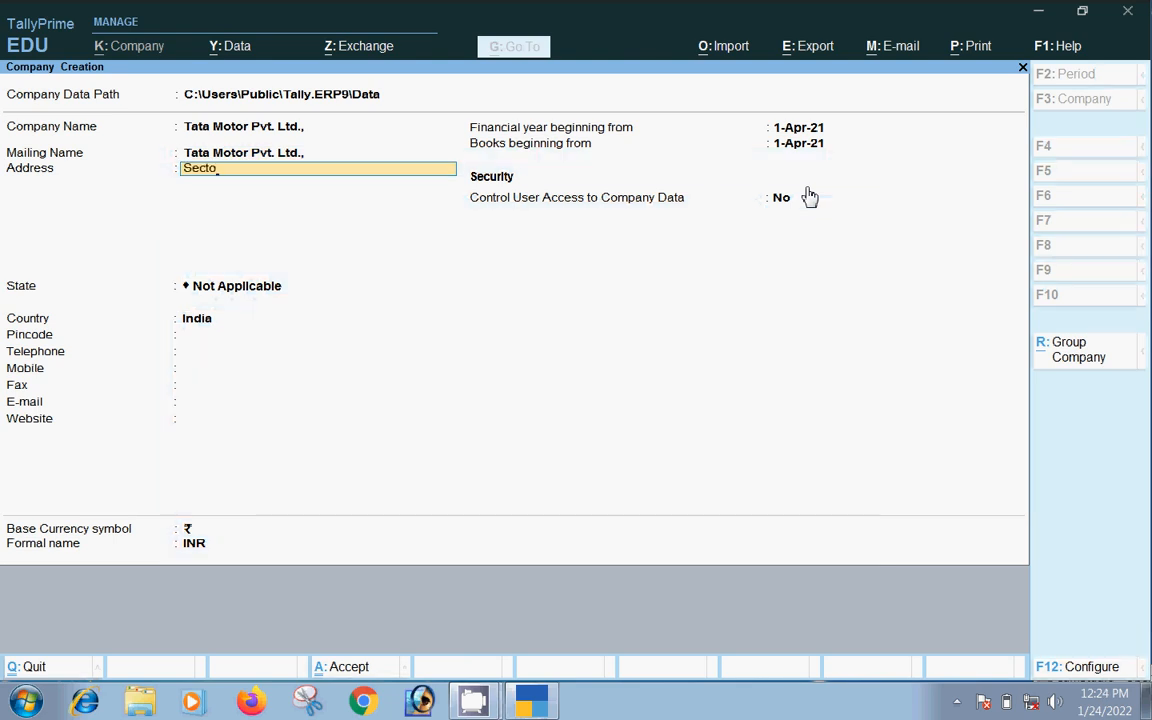
type("r-5")
key("Return")
type("D")
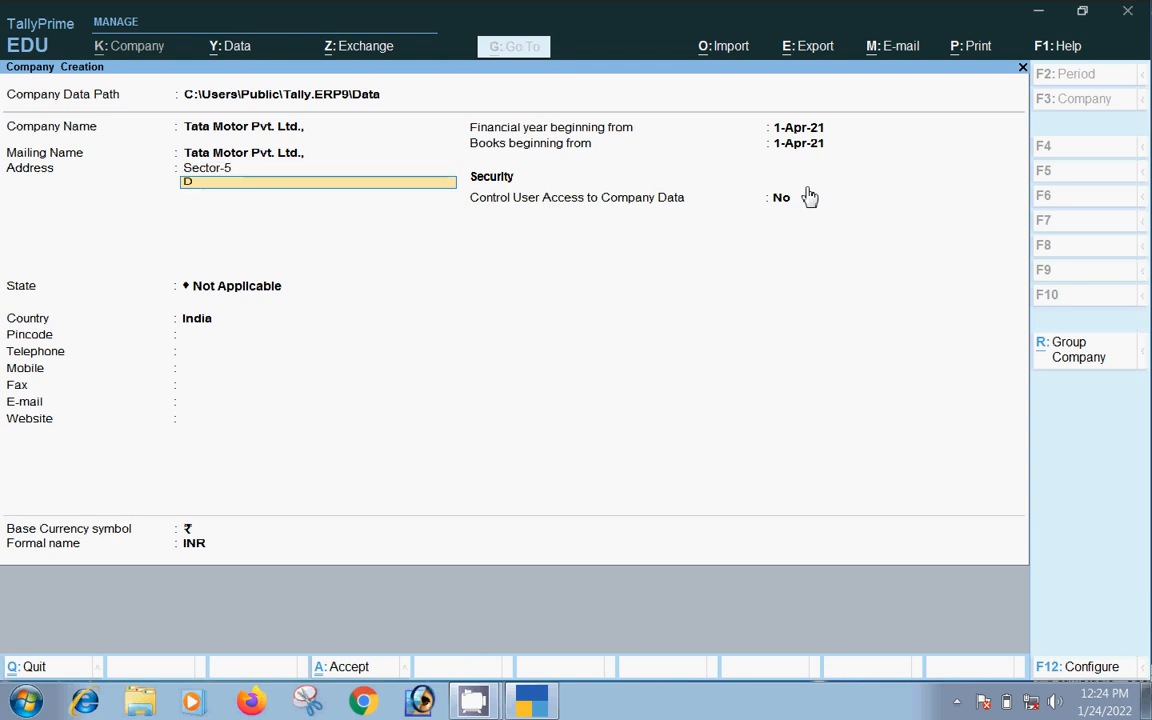
type("arbhanga")
key("Return")
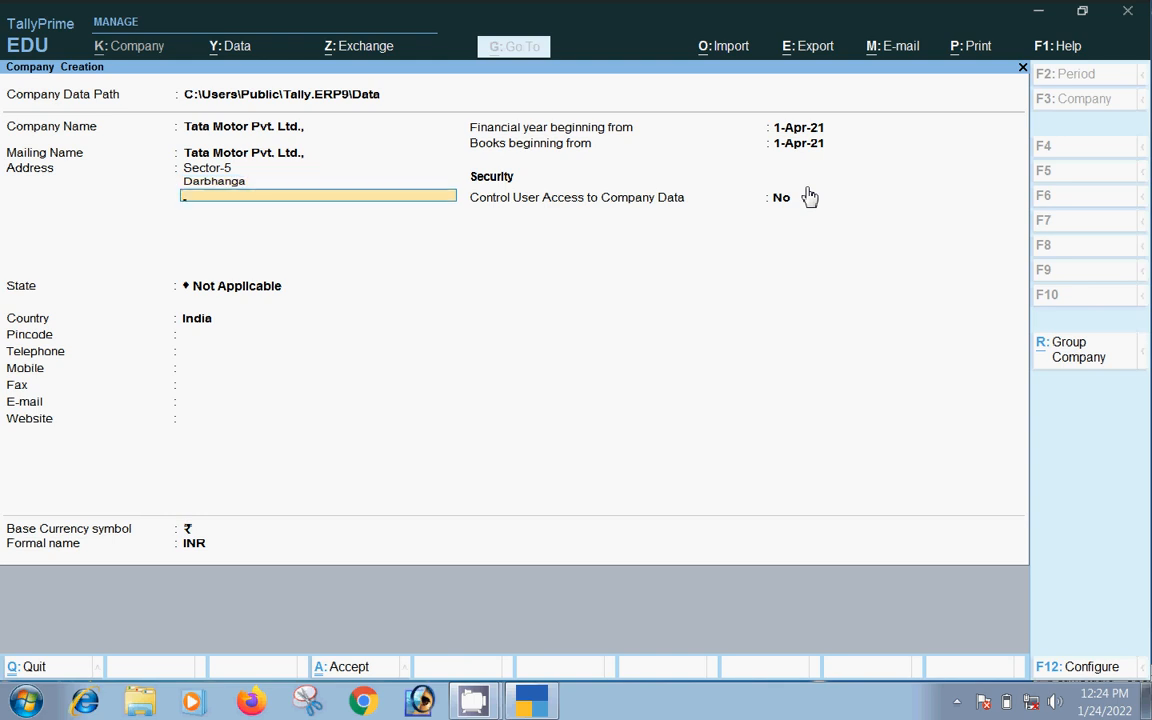
type("Near V2 Cart")
key("Return")
key("Return")
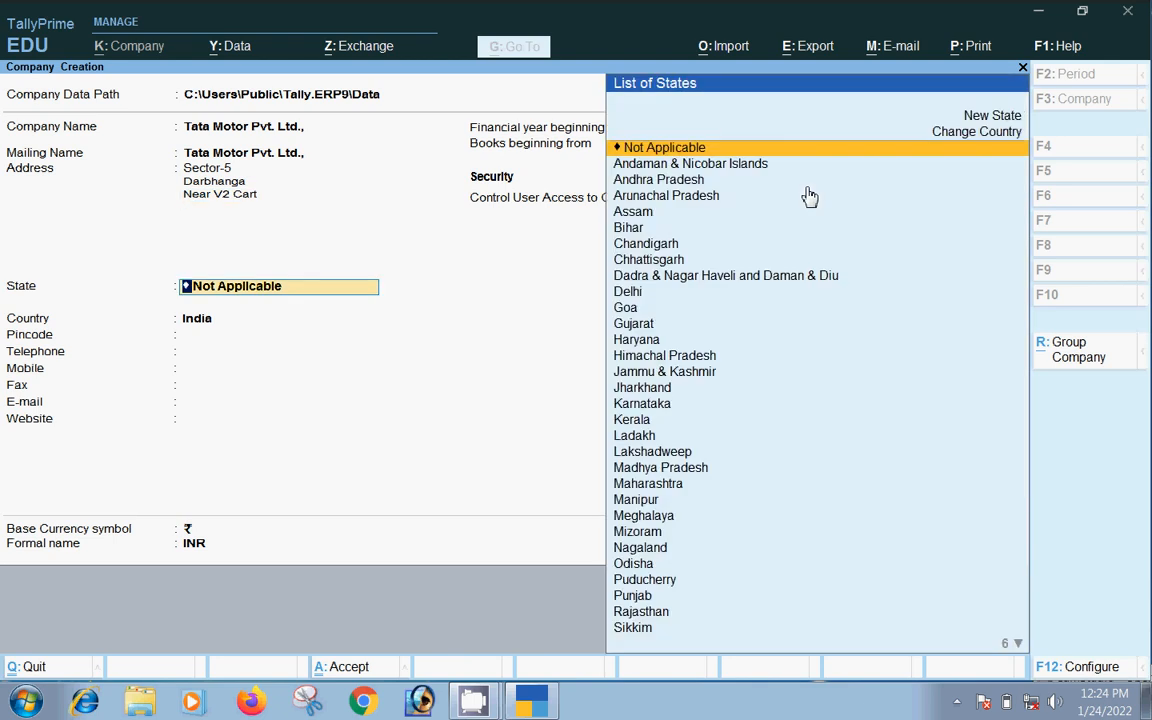
type("B")
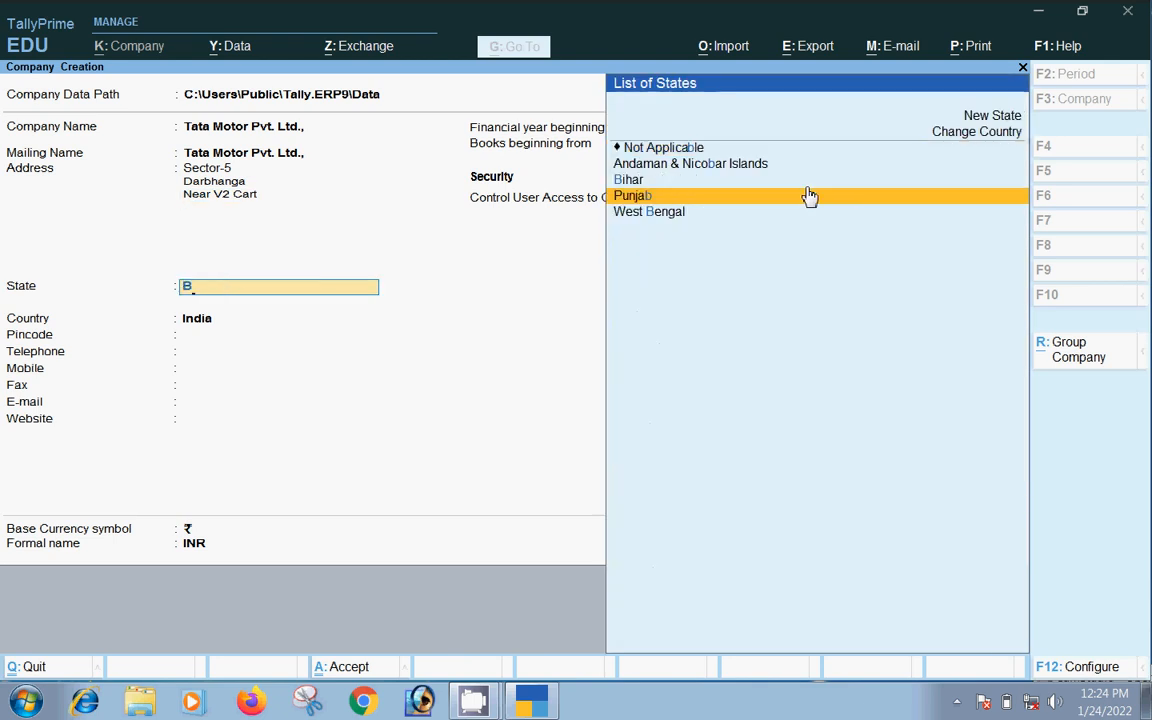
key("Up")
key("Return")
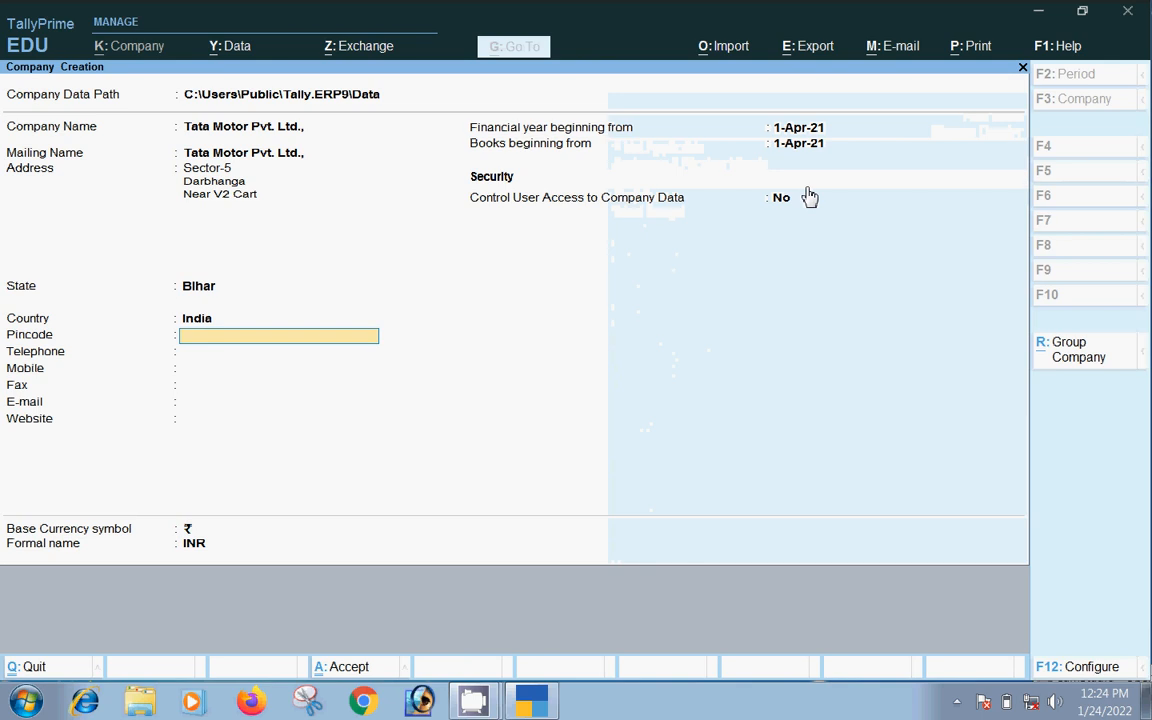
Enter the pincode and mobile number, leaving telephone, fax, e-mail and website empty
type("847512")
key("Return")
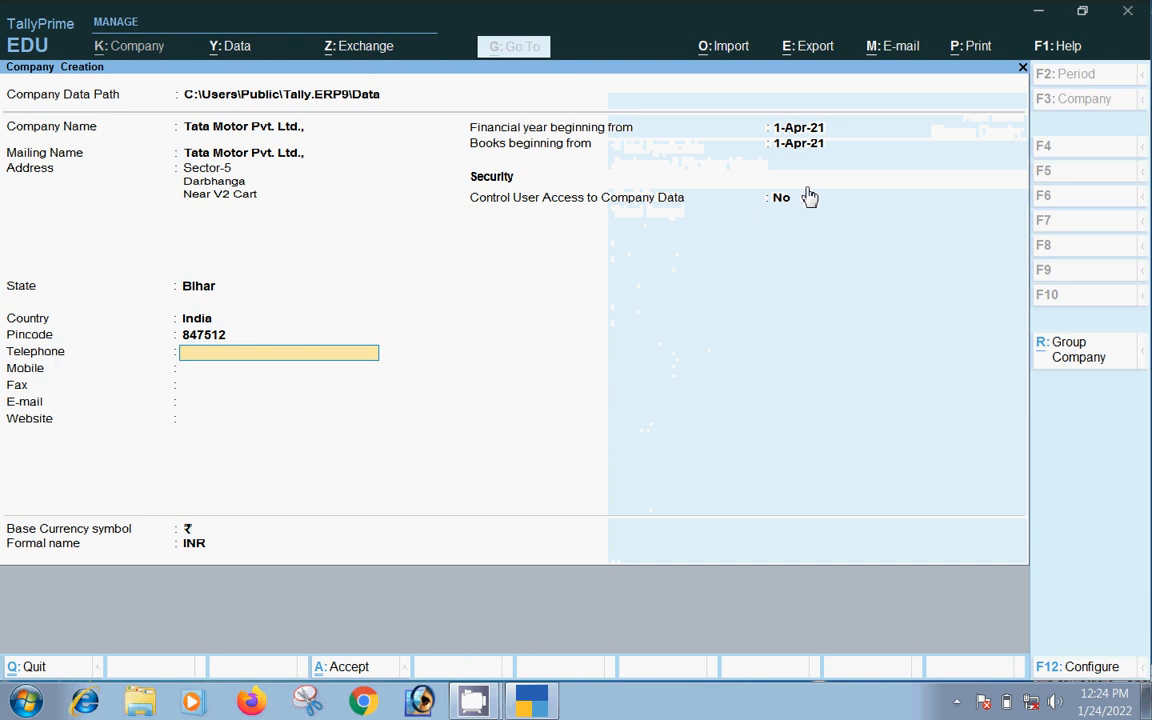
key("Return")
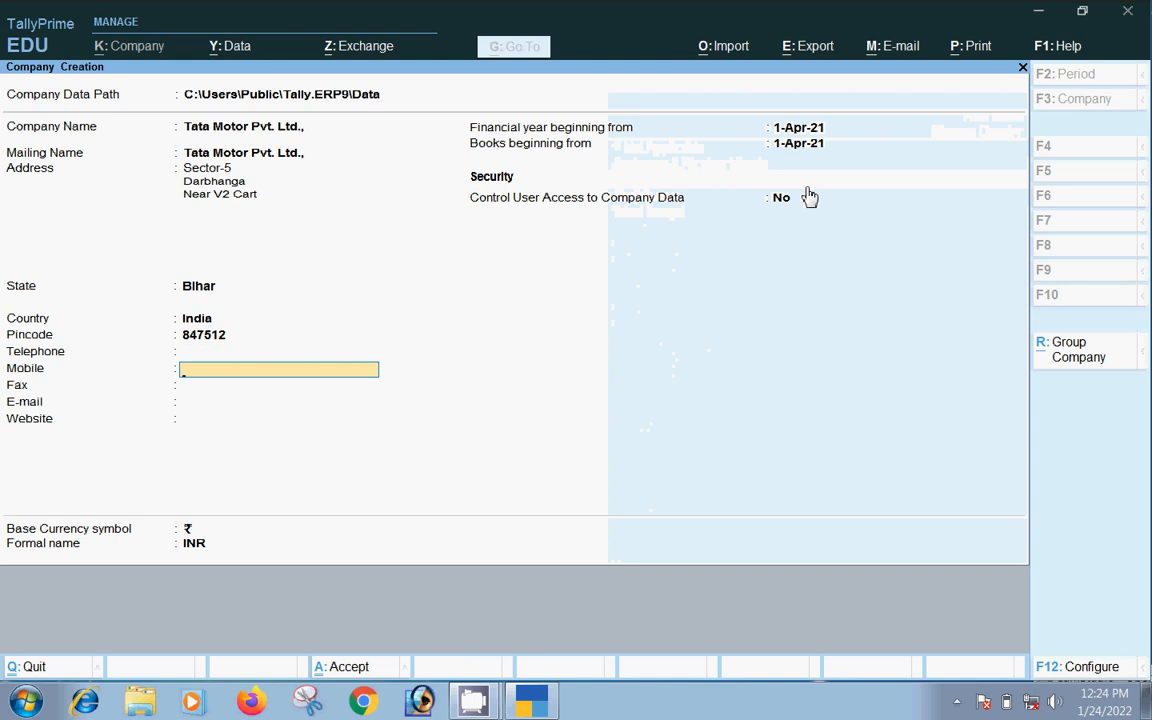
key("Return")
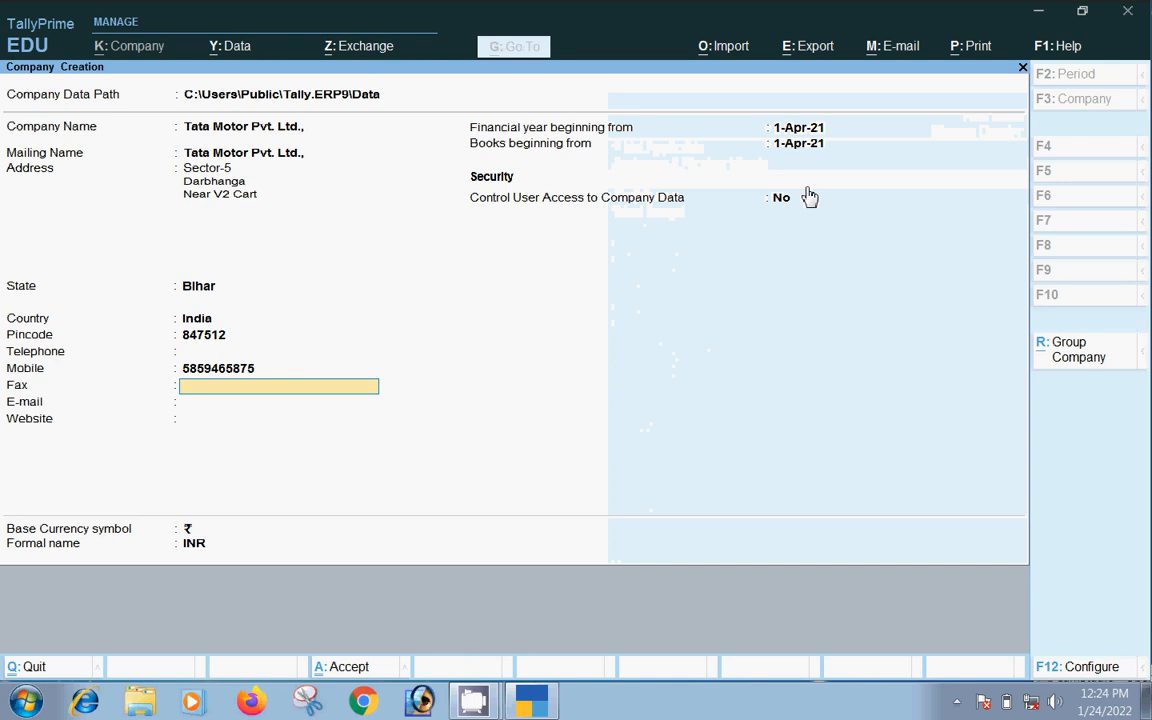
key("Return")
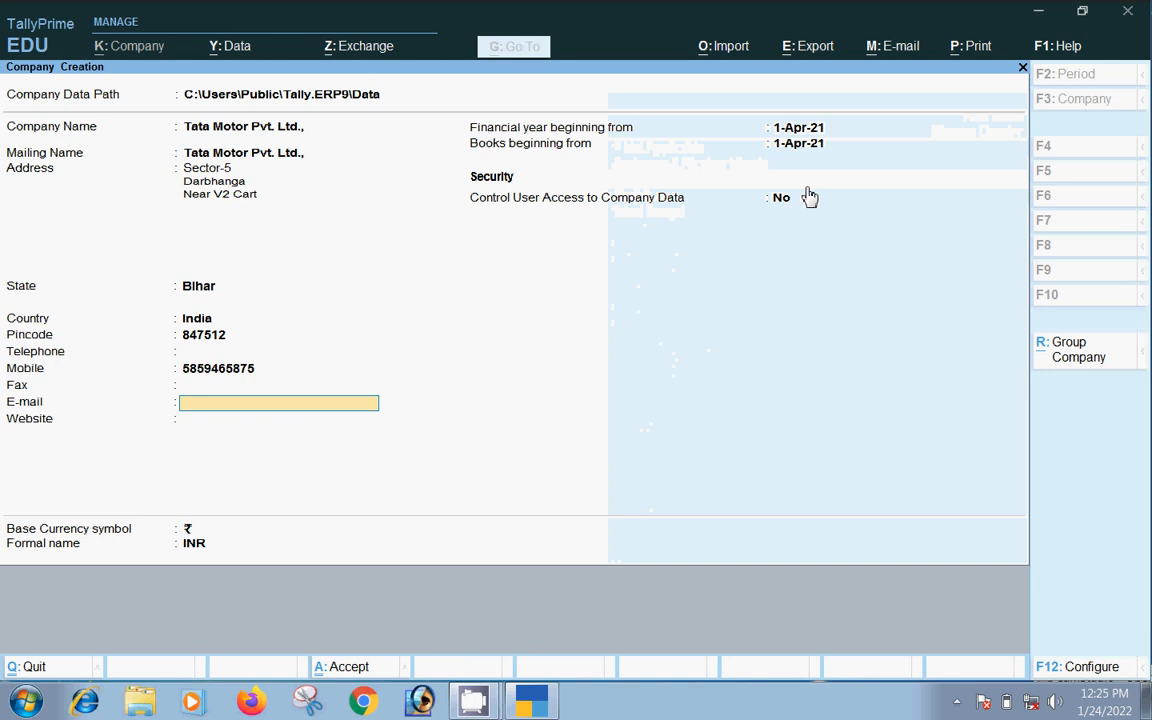
key("Return")
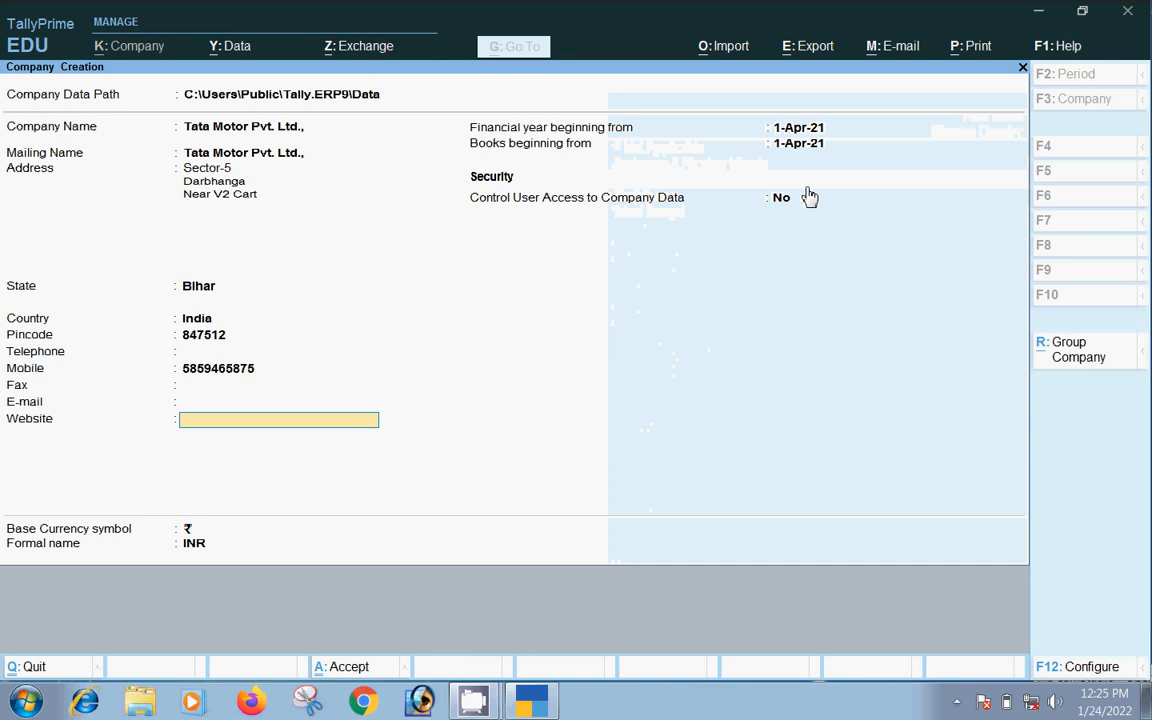
key("Return")
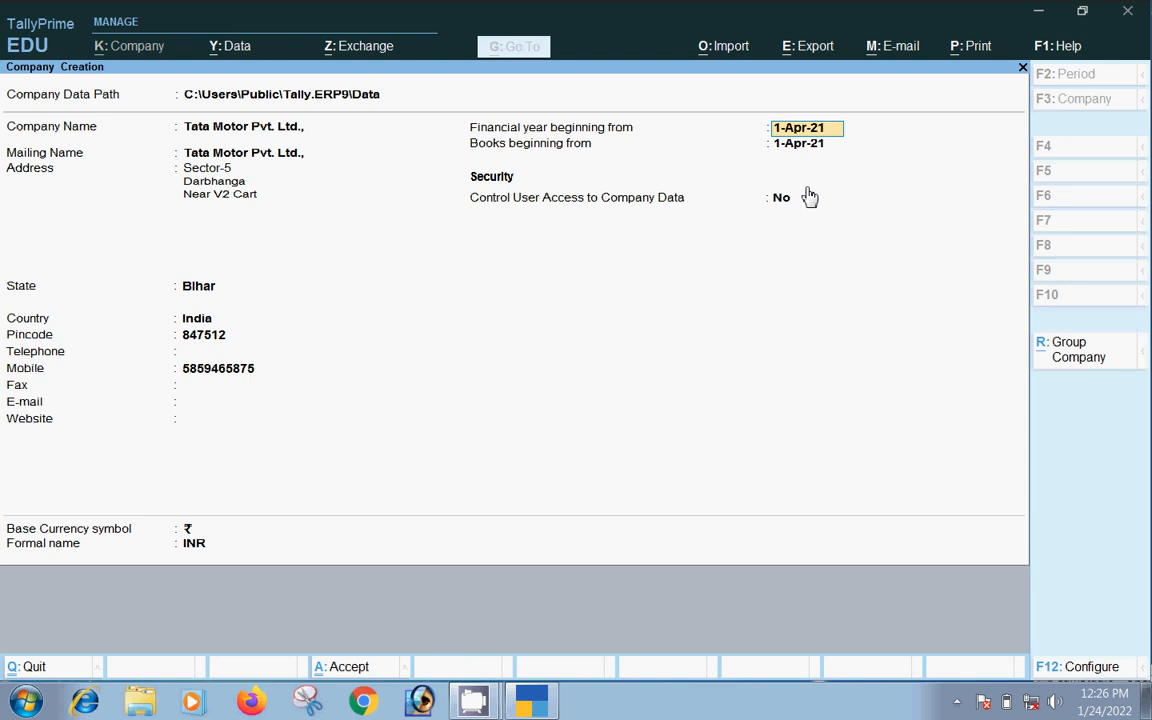
Change the books beginning date to 2-Apr-21 by entering 2-4-2021
key("Return")
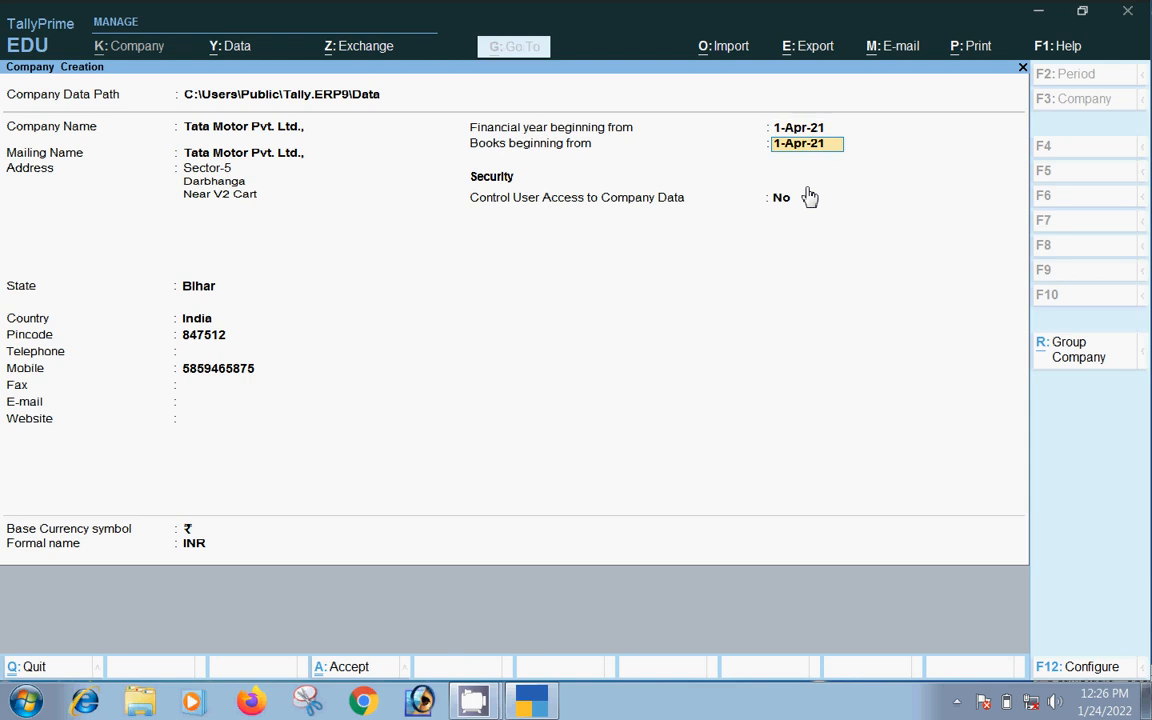
key("Up")
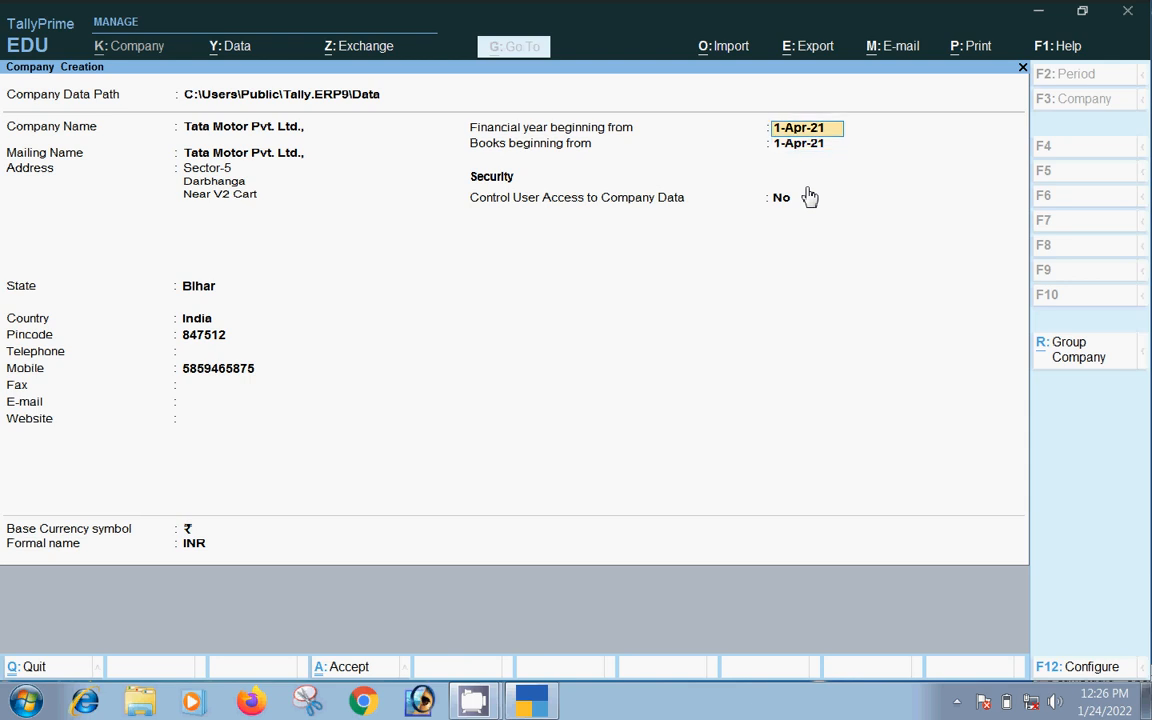
key("Return")
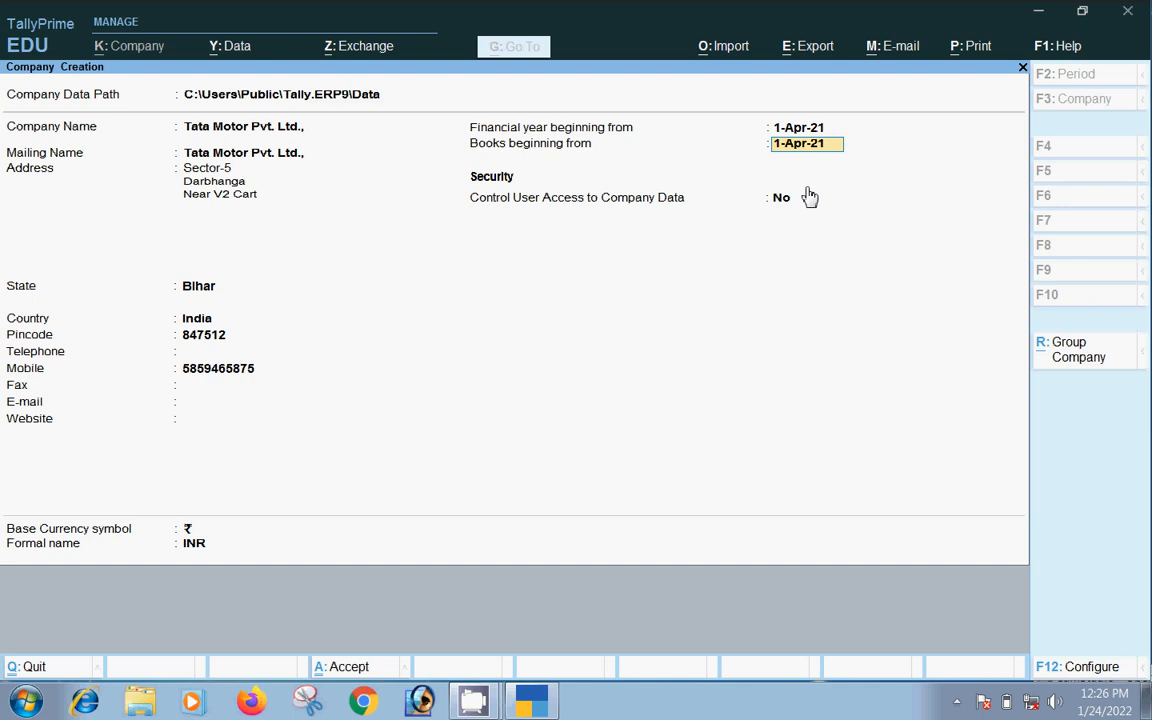
type("6-4-2021")
key("BackSpace")
key("BackSpace")
key("BackSpace")
key("BackSpace")
key("BackSpace")
key("BackSpace")
key("BackSpace")
key("BackSpace")
type("2")
type("-4")
type("-20")
type("2")
type("1")
key("Return")
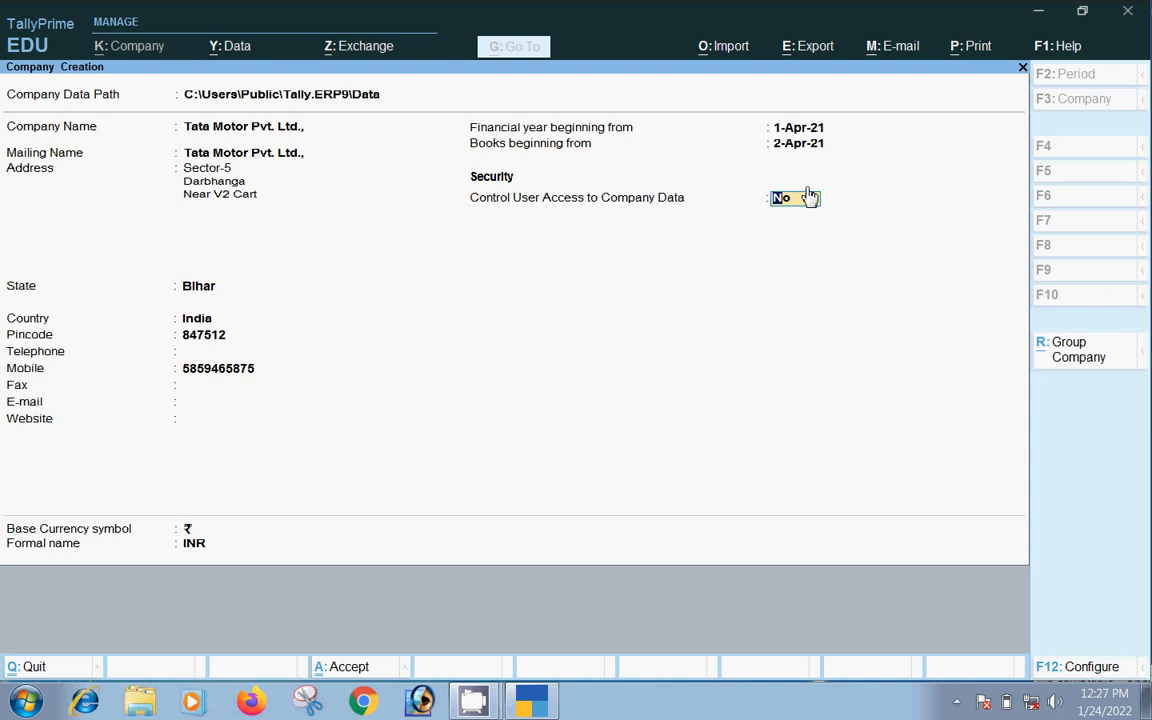
Enable the user access control option and set Control User Access to Yes
key("F12")
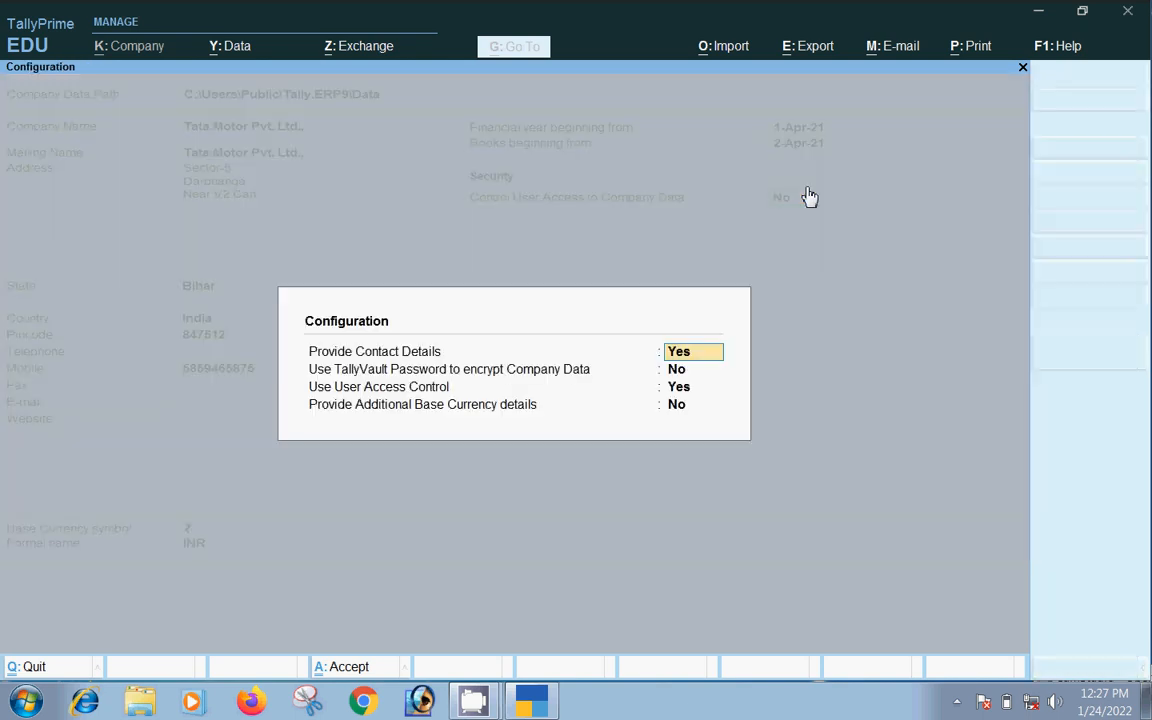
left_click(679, 388)
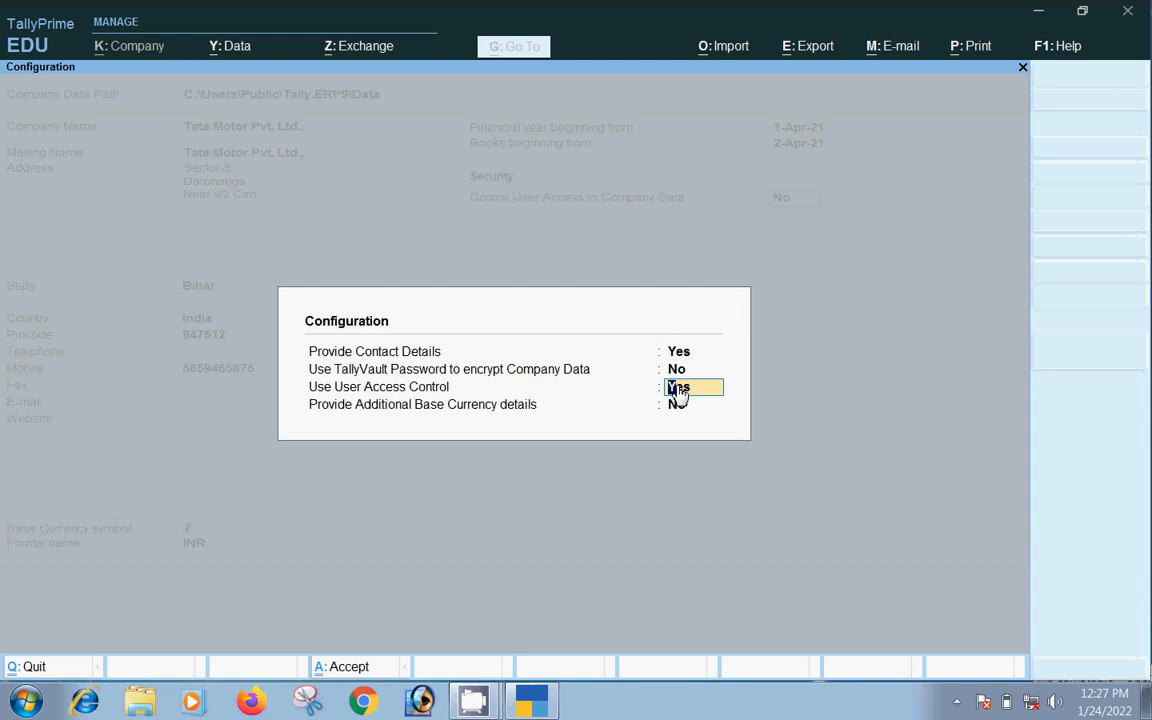
key("ctrl+a")
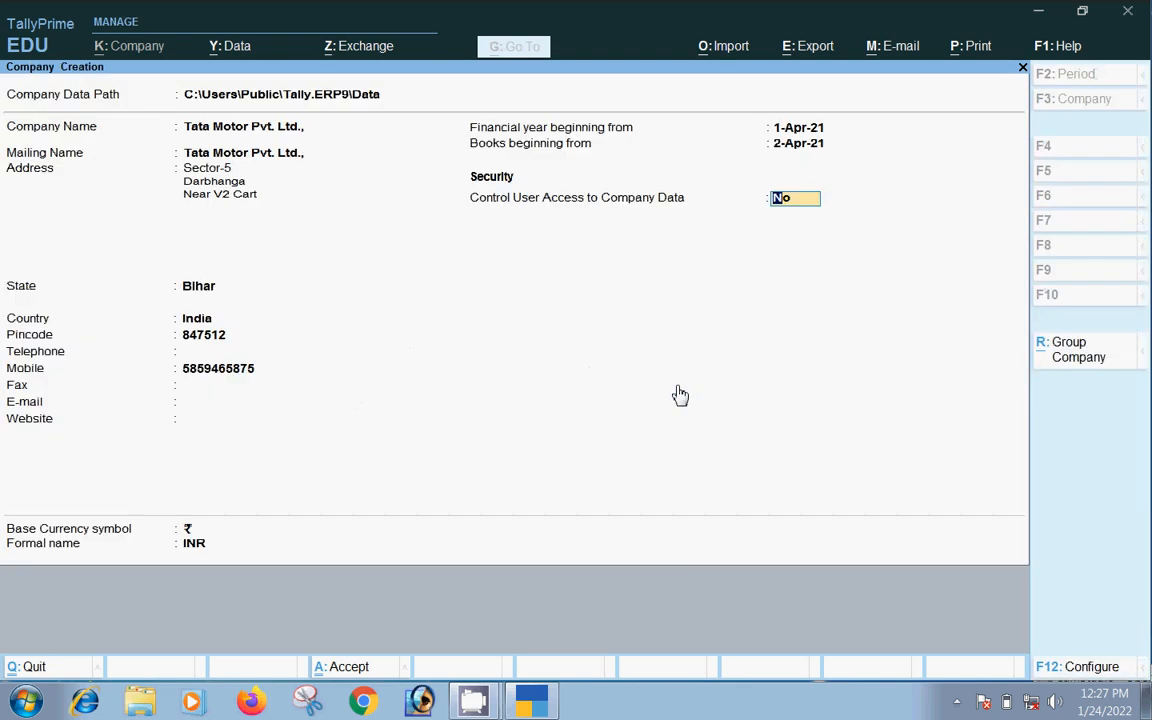
type("y")
key("Return")
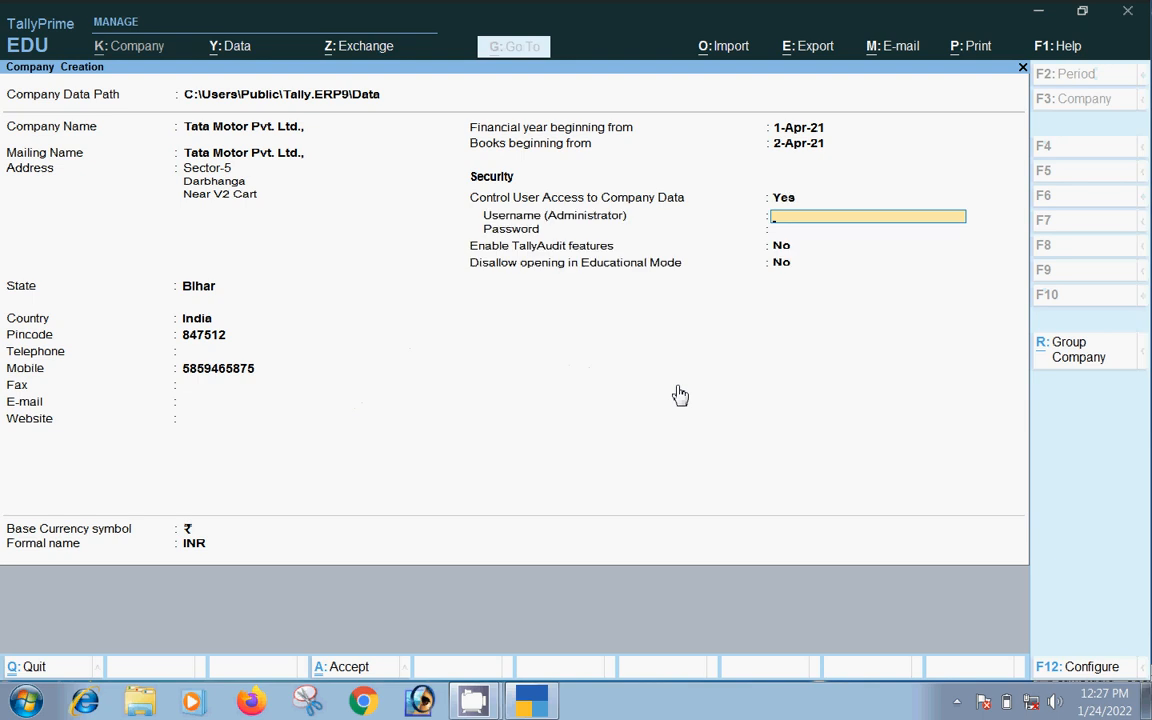
Set the administrator username and password, then enable TallyAudit features
type("sonu111")
key("Return")
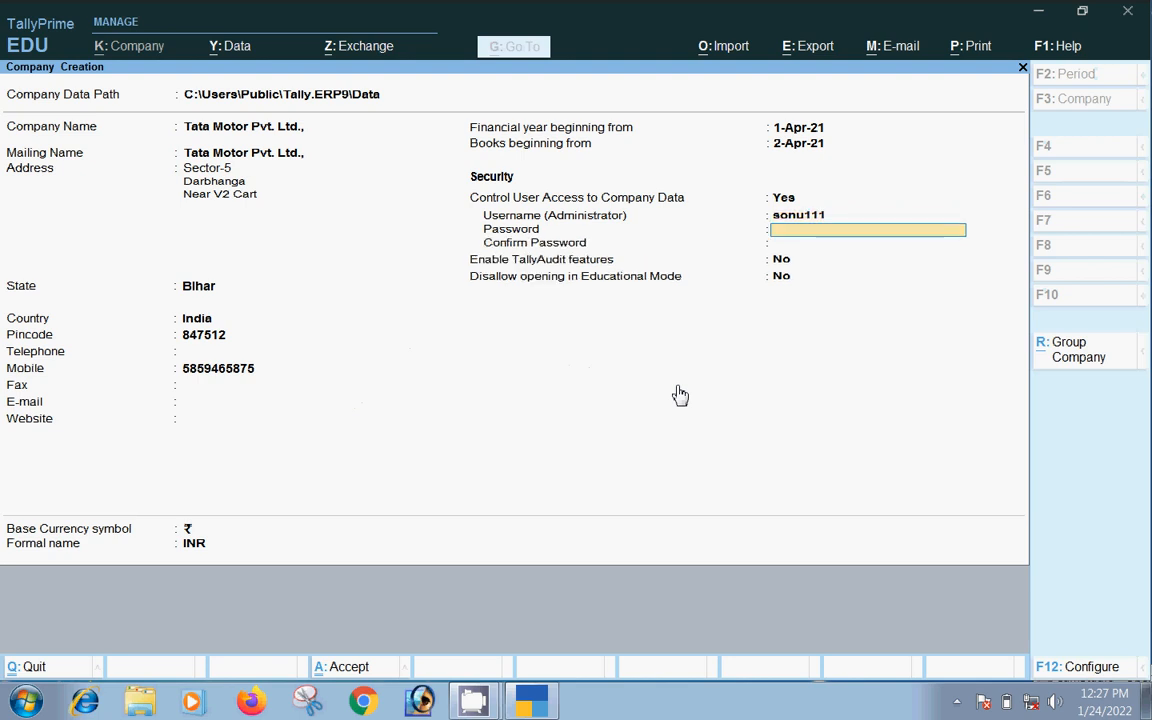
type("***")
key("Return")
type("***")
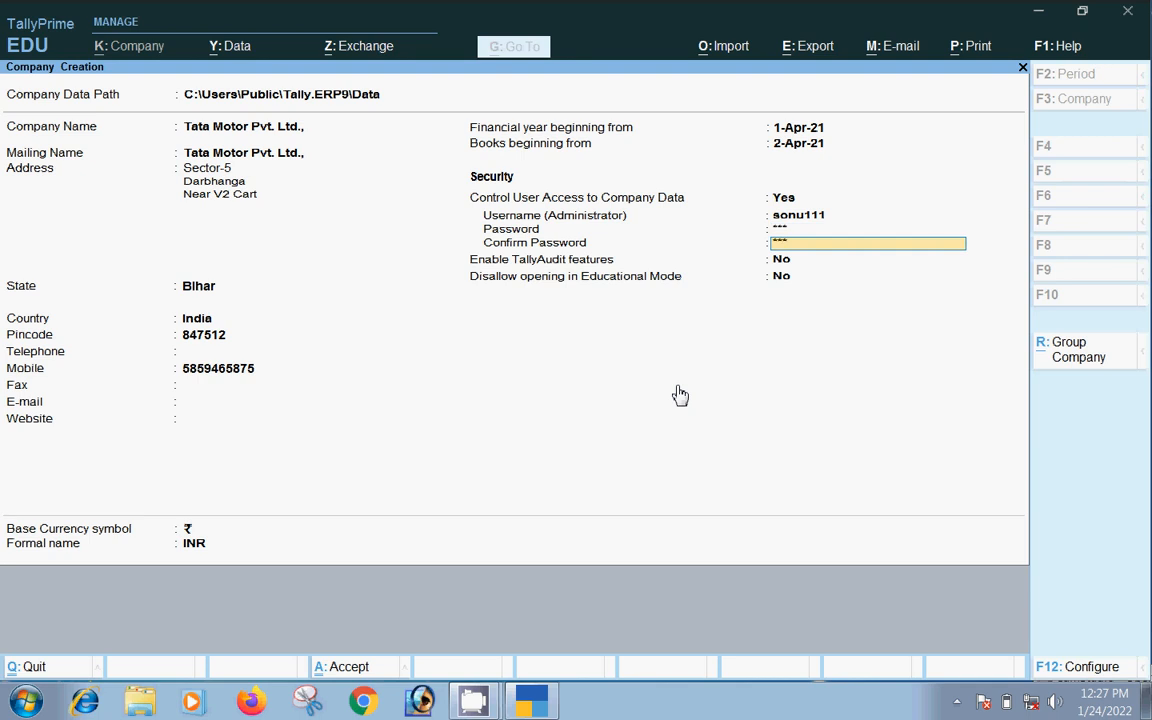
key("Return")
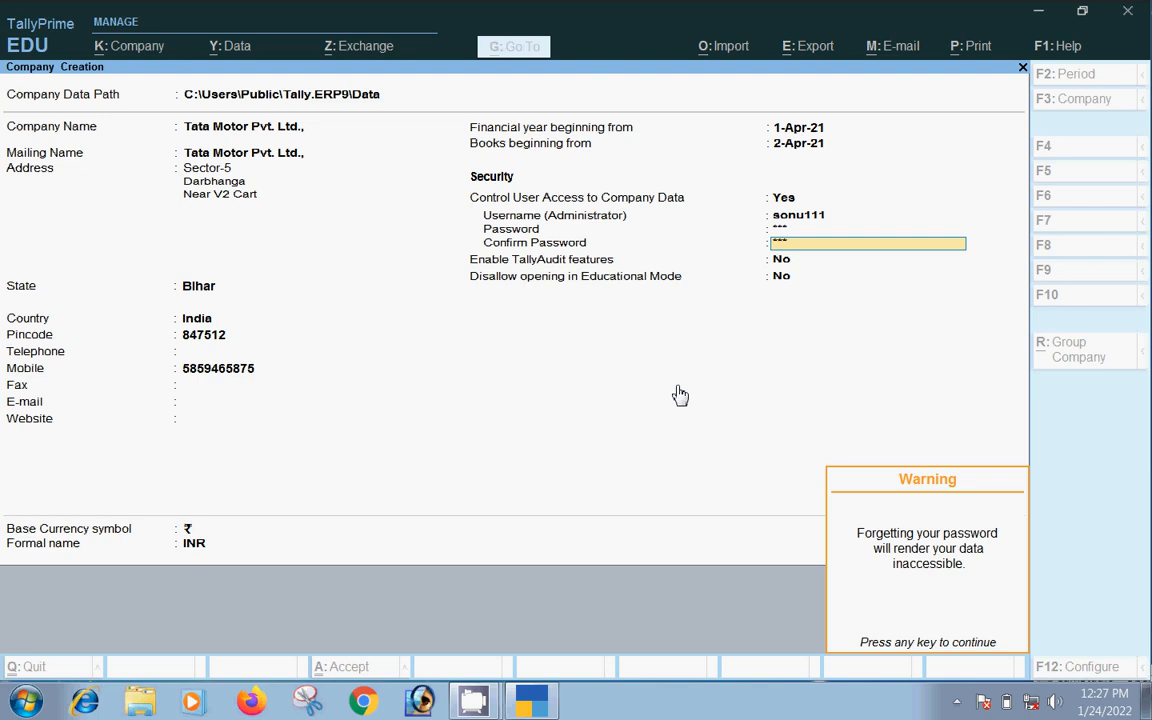
key("Return")
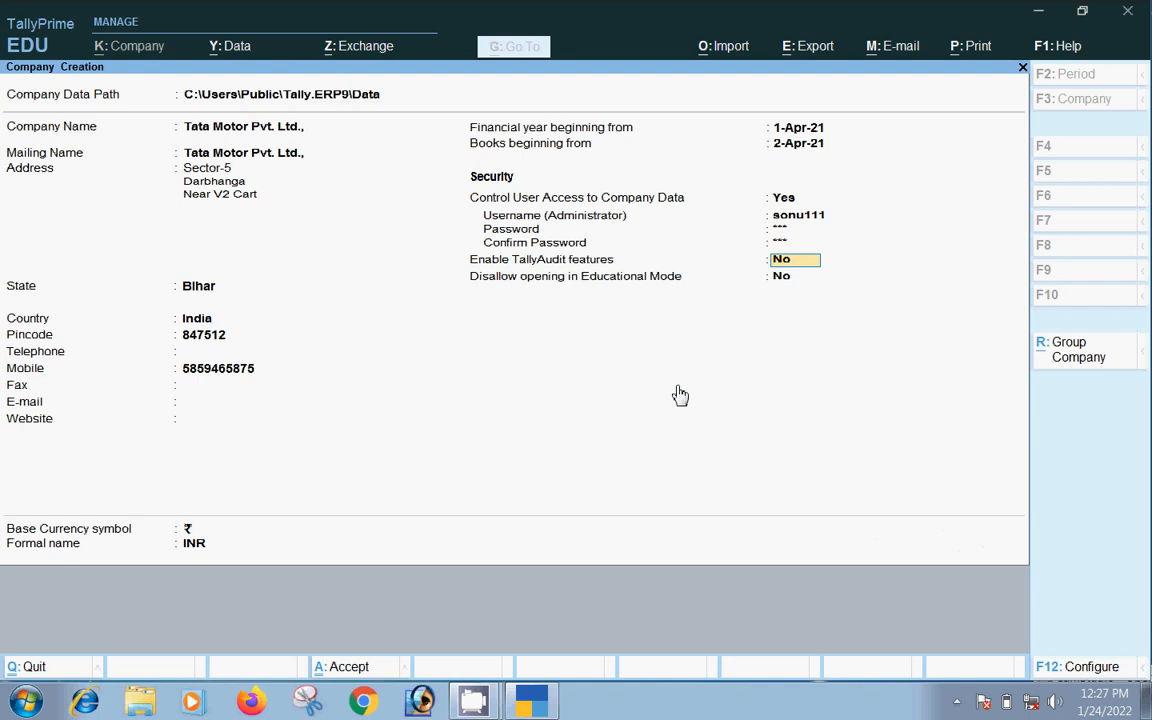
type("y")
key("Return")
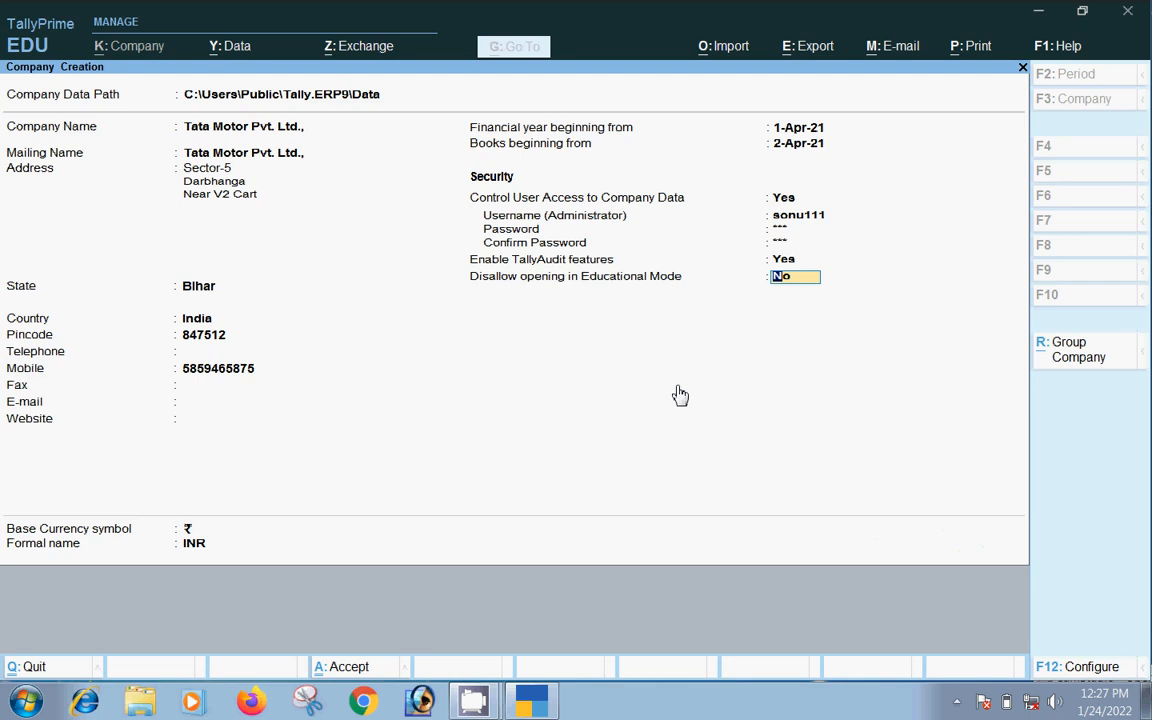
key("Return")
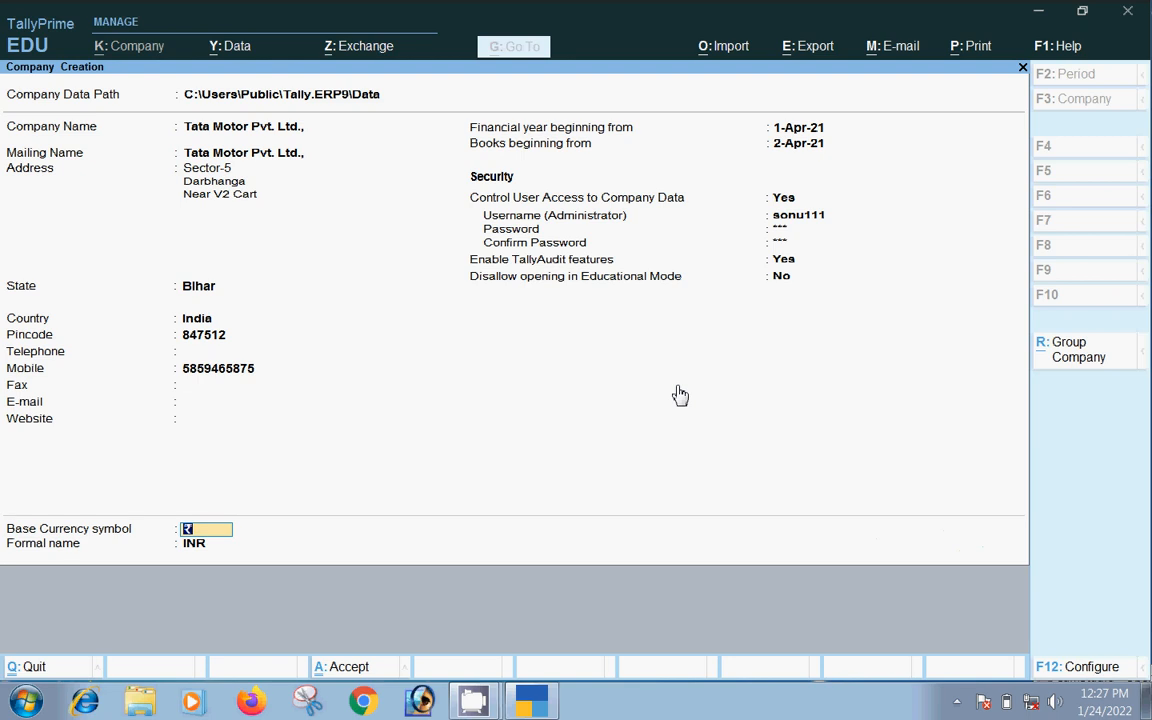
Keep the ₹ base currency settings and accept saving the company
key("Return")
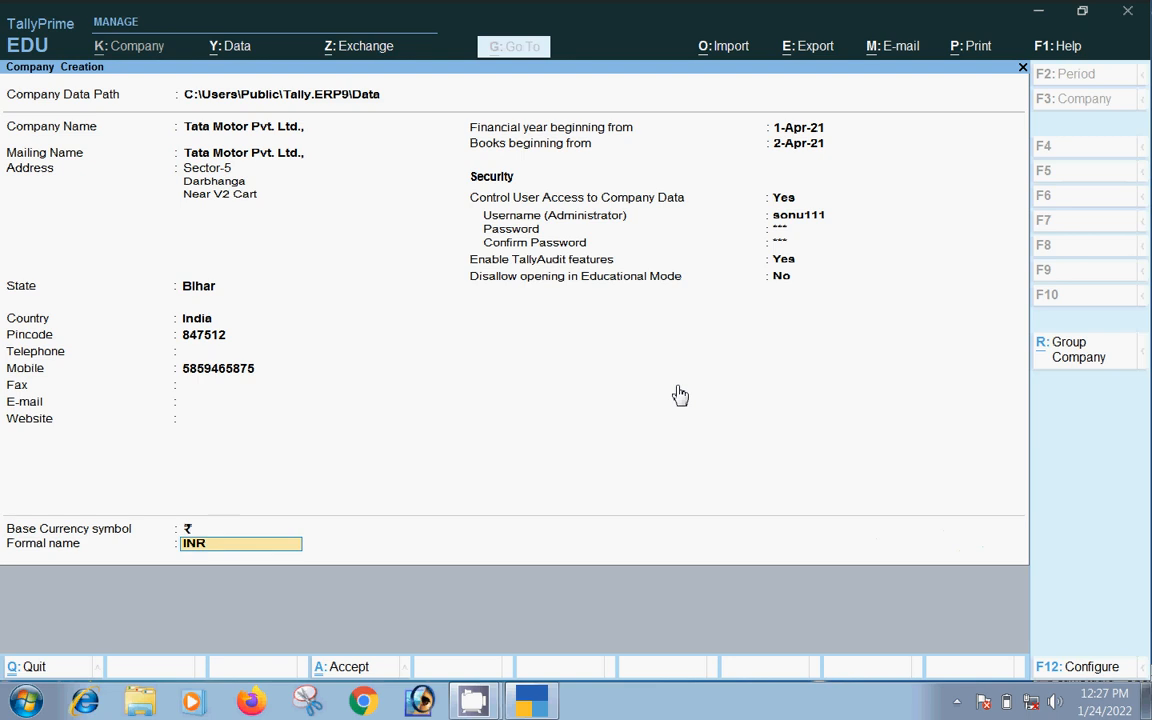
key("Return")
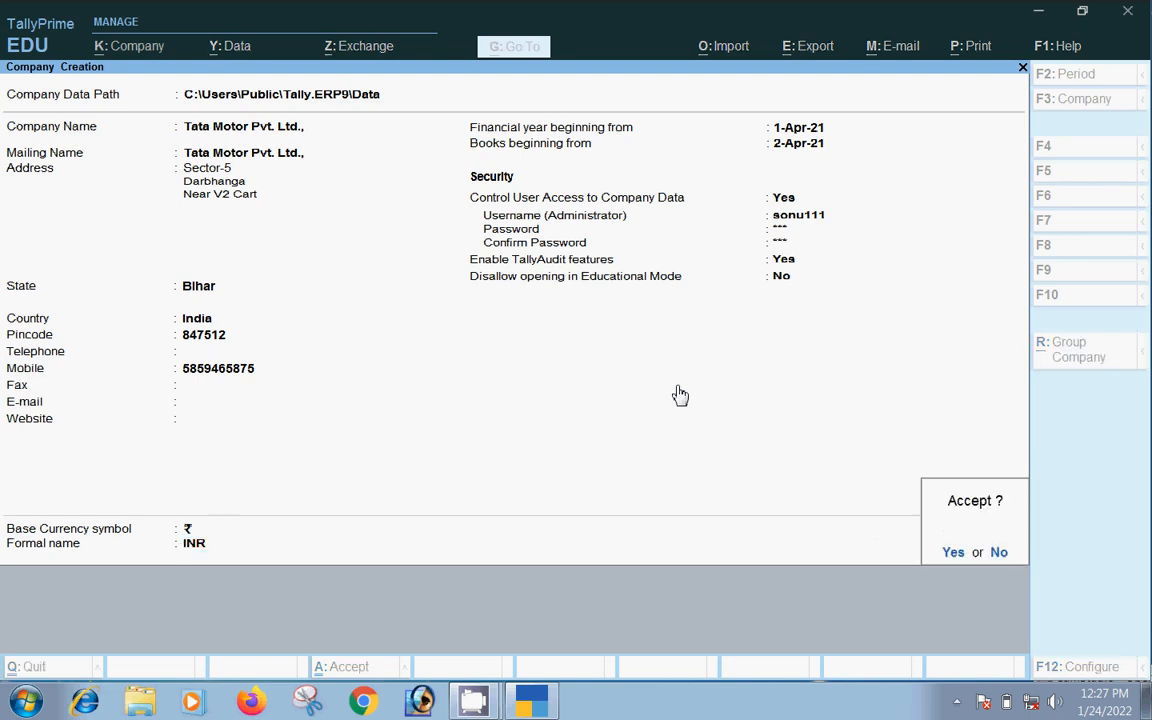
key("Return")
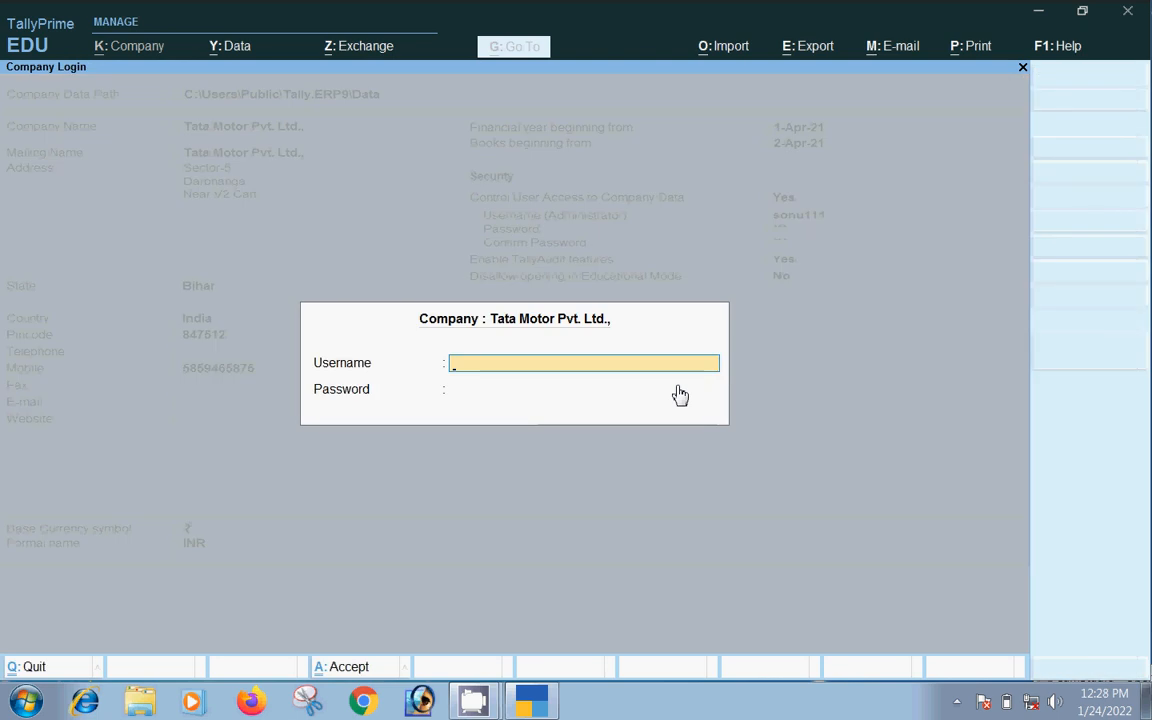
Log in to the new company with the administrator username and password
type("sonu111")
key("Return")
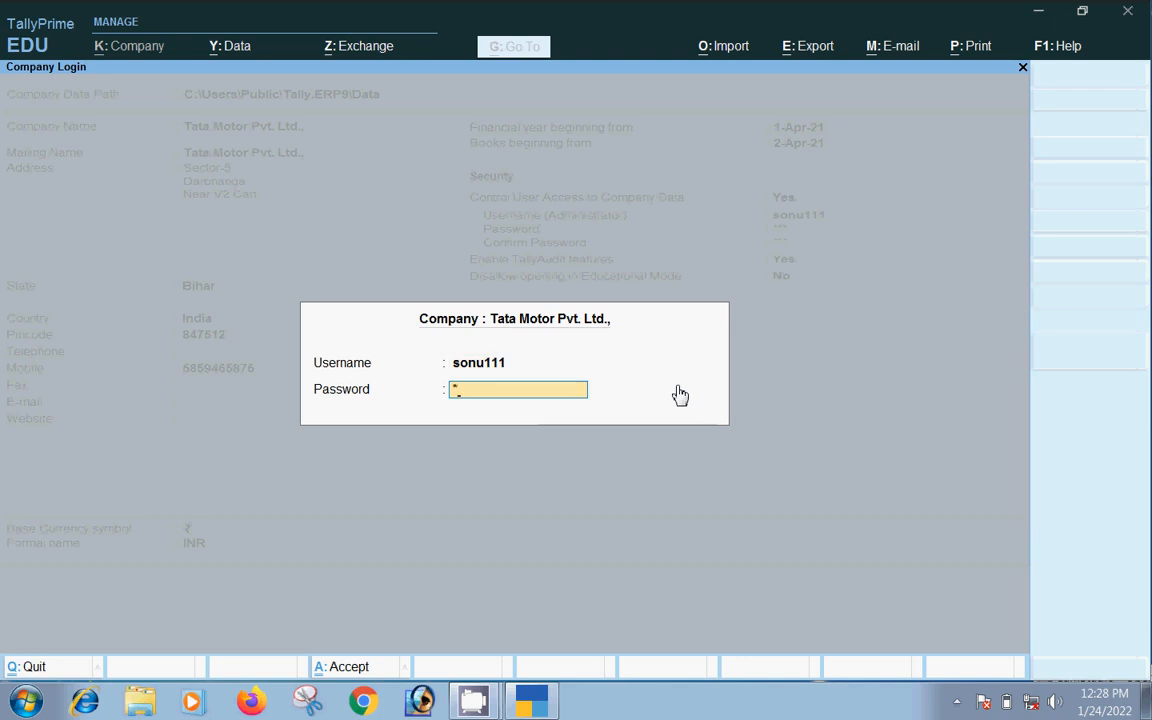
type("***")
key("Return")
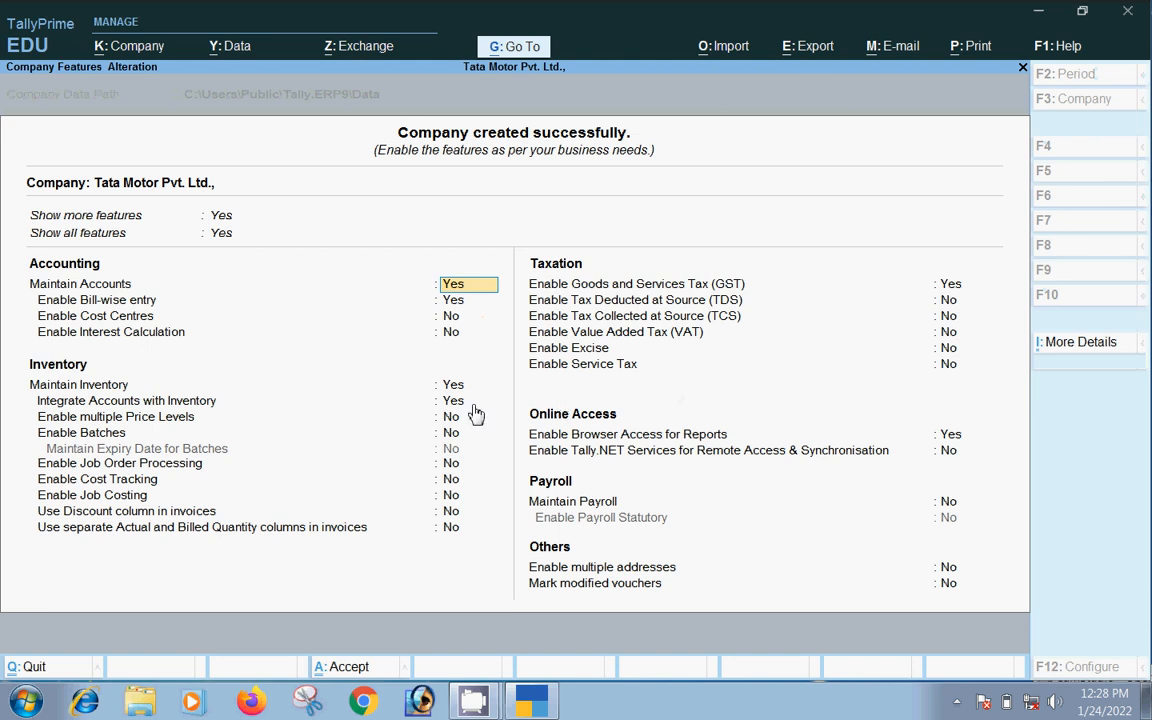
Accept the default company features and restore the window at the Gateway of Tally
key("ctrl")
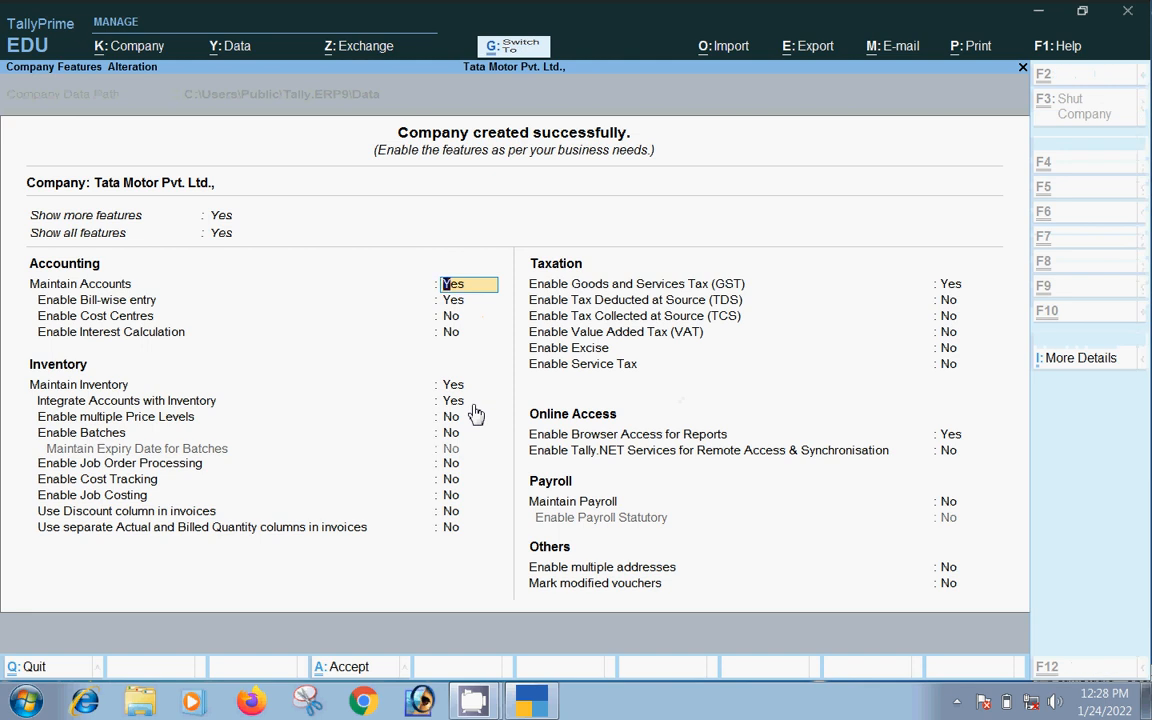
key("ctrl+a")
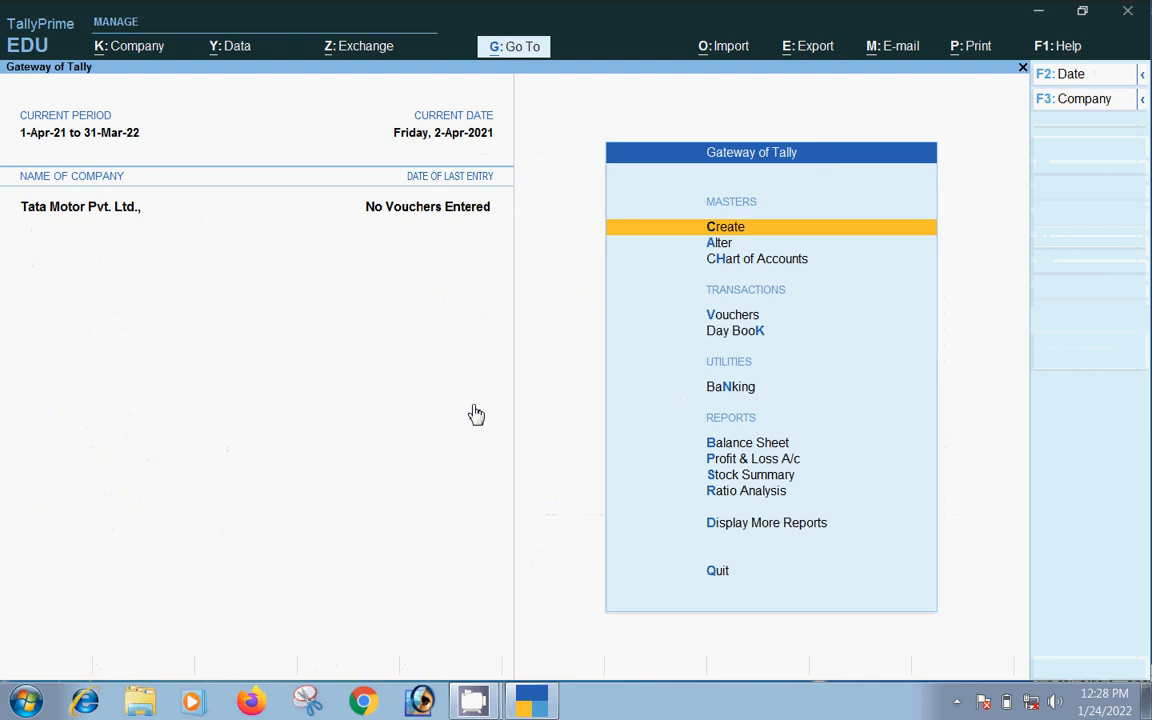
key("Down")
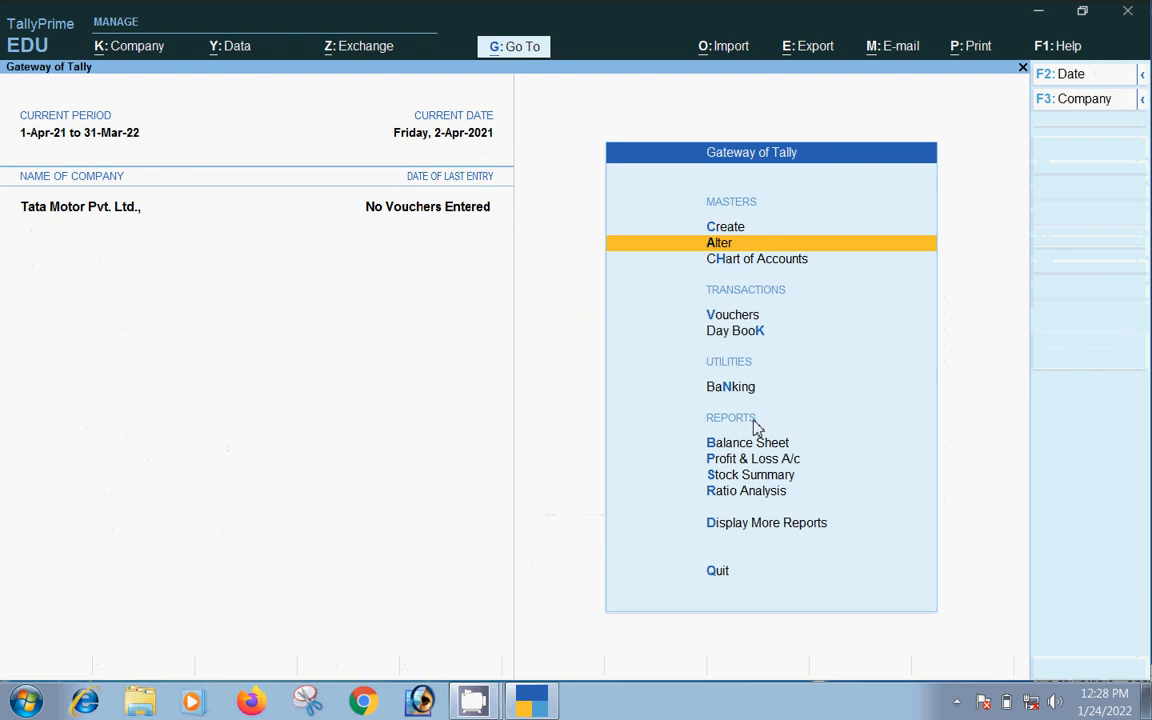
left_click(1082, 11)
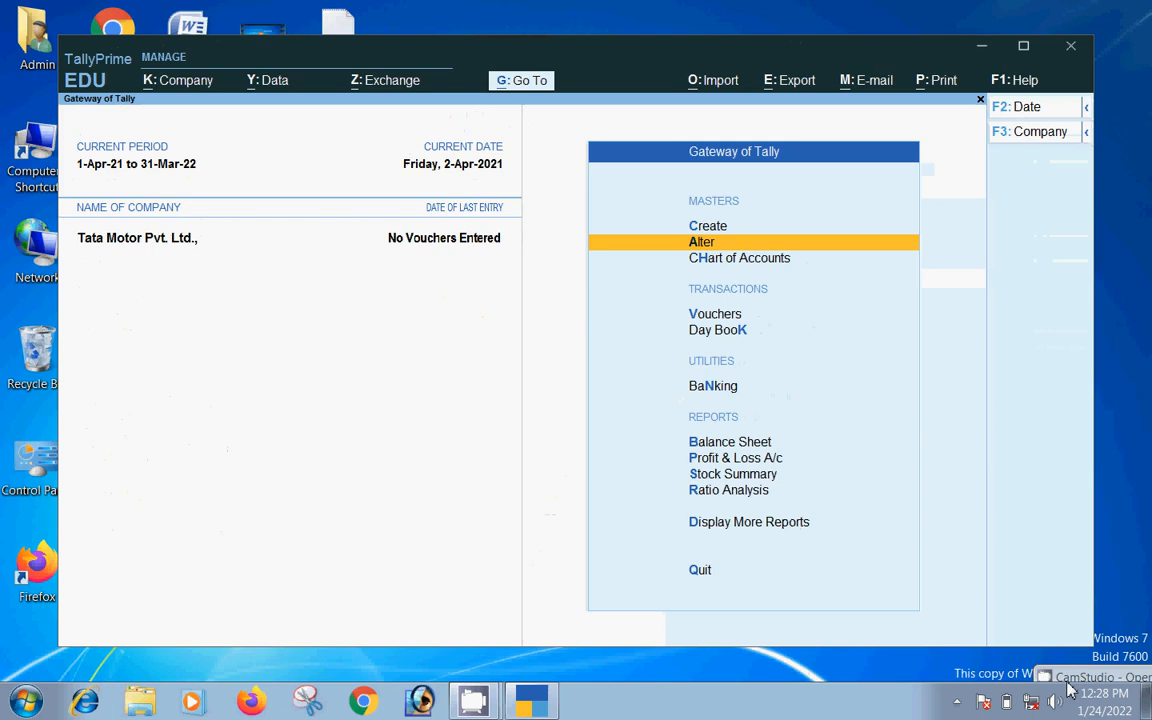
left_click(1069, 690)
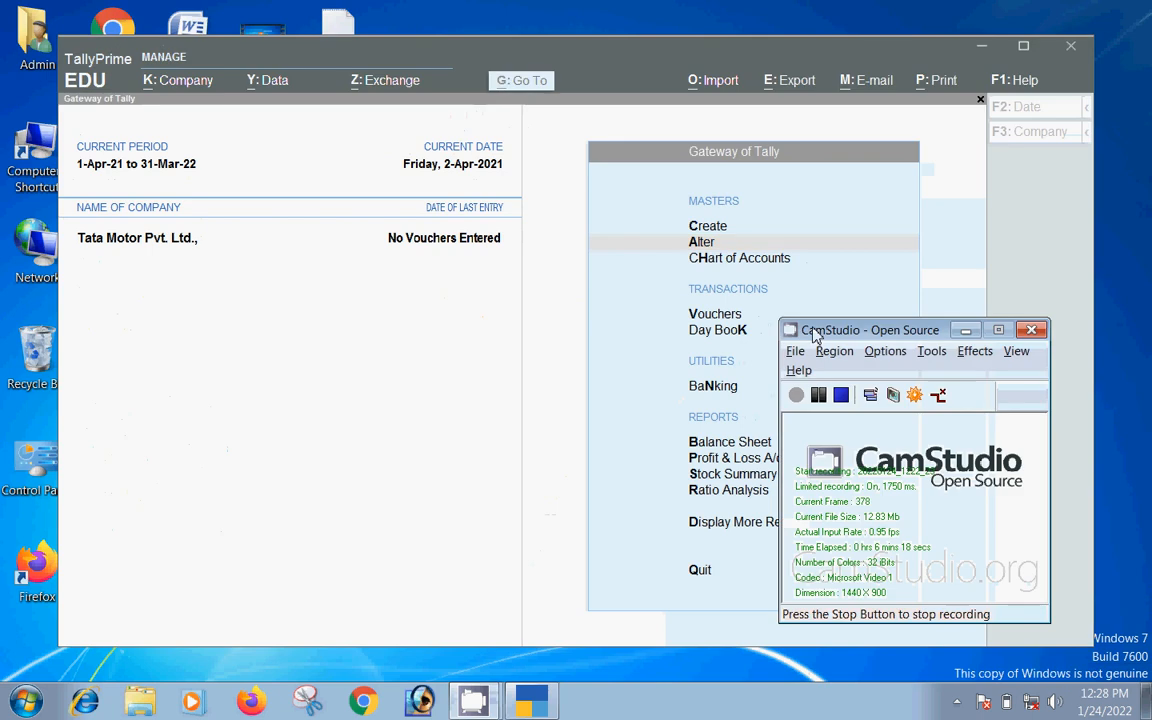